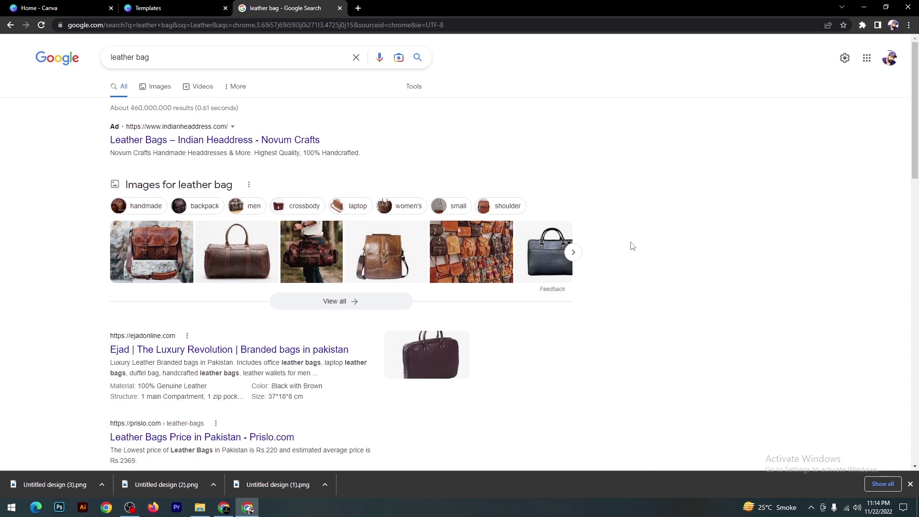
- Browse the 'leather bag' results and bring up refined query suggestions in the search box
scroll(661, 203, down, 3)
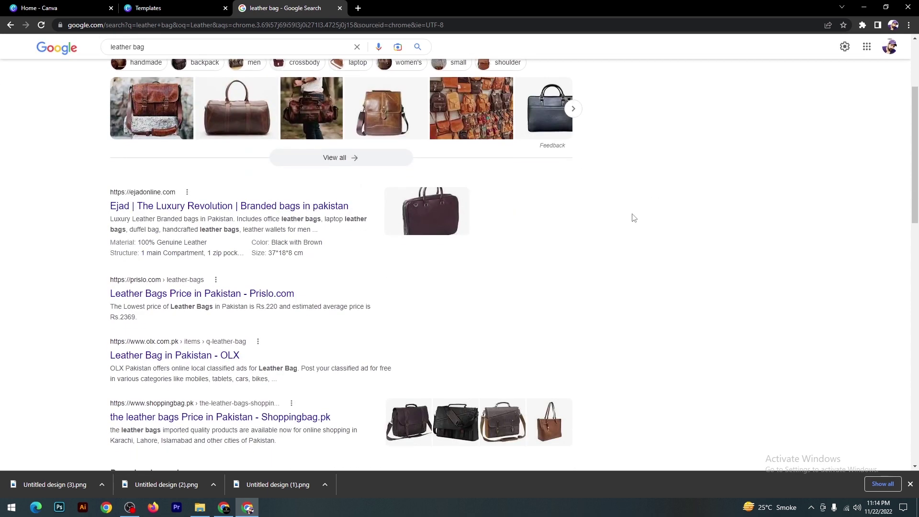
scroll(633, 218, down, 3)
scroll(634, 218, up, 6)
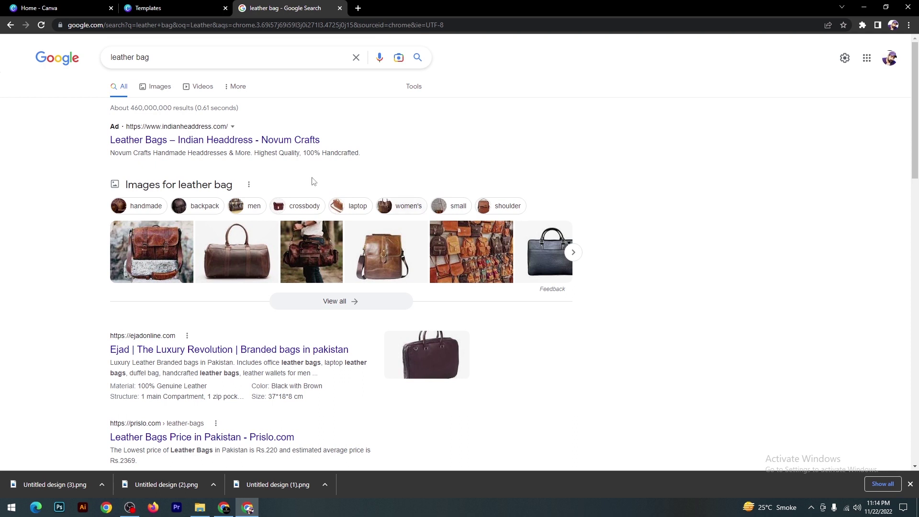
click(178, 61)
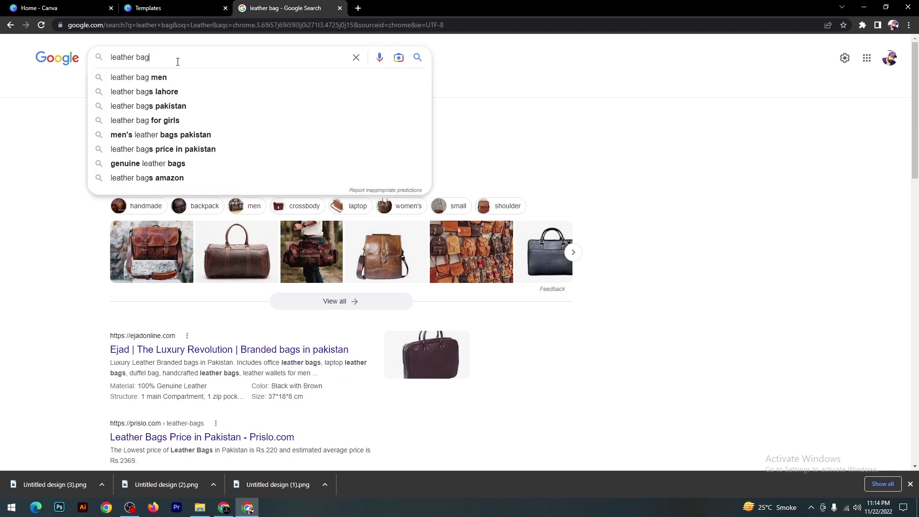
- Search 'leather bag men' and browse the Fossil, Daraz, OLX and Amazon listings
click(196, 77)
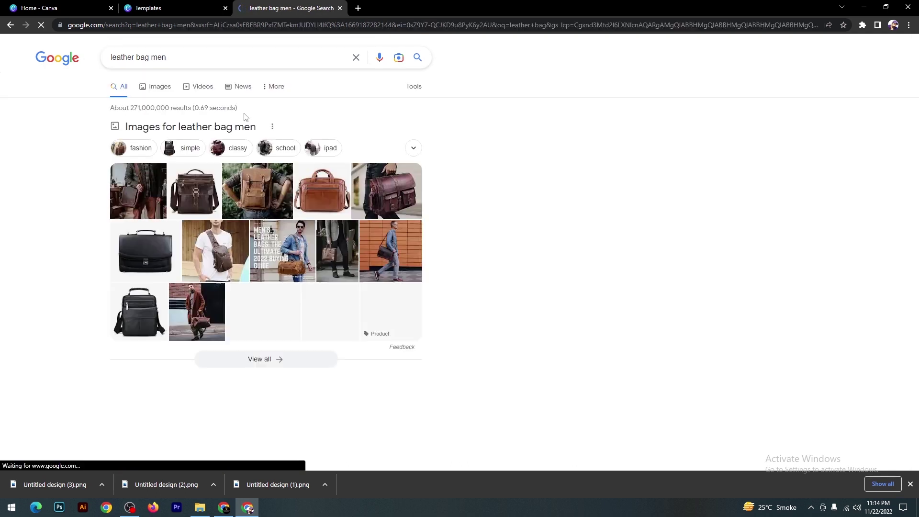
scroll(329, 187, down, 5)
scroll(329, 188, down, 9)
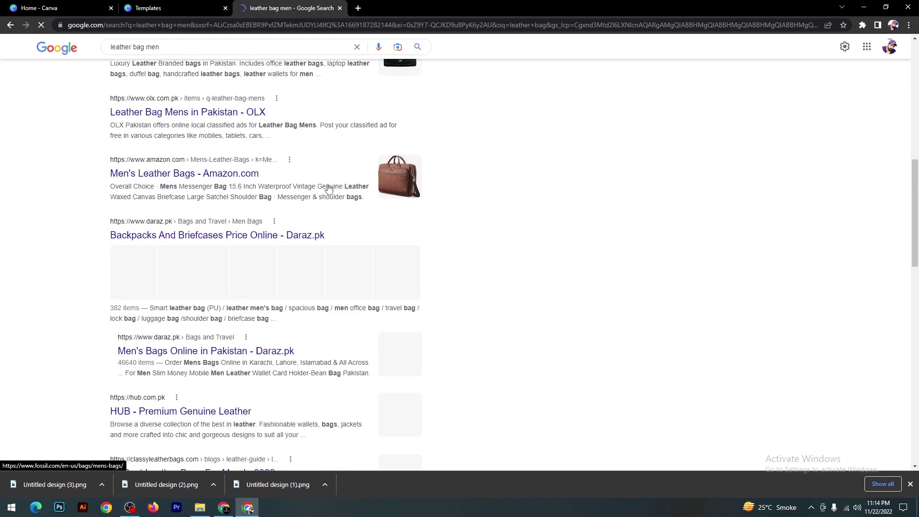
scroll(216, 277, up, 2)
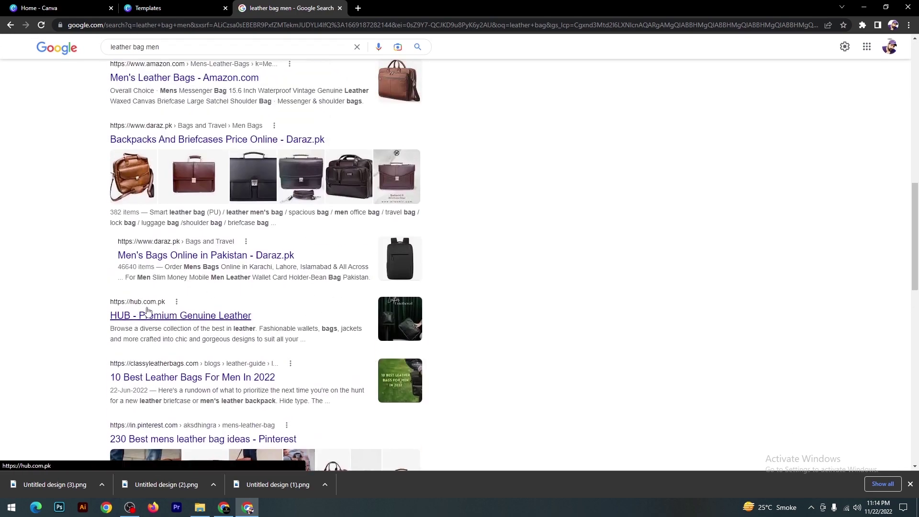
scroll(250, 293, down, 4)
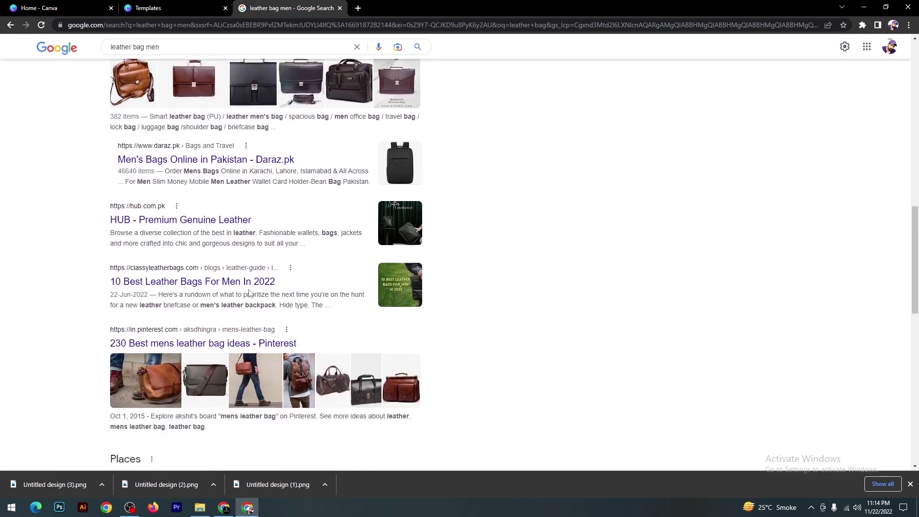
scroll(250, 292, up, 1)
scroll(250, 290, down, 4)
scroll(319, 277, up, 9)
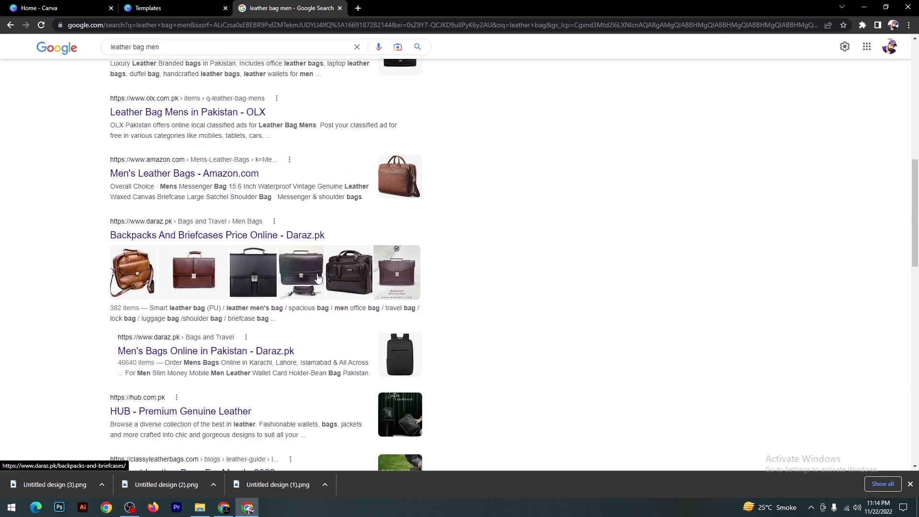
scroll(319, 277, up, 2)
scroll(318, 277, up, 2)
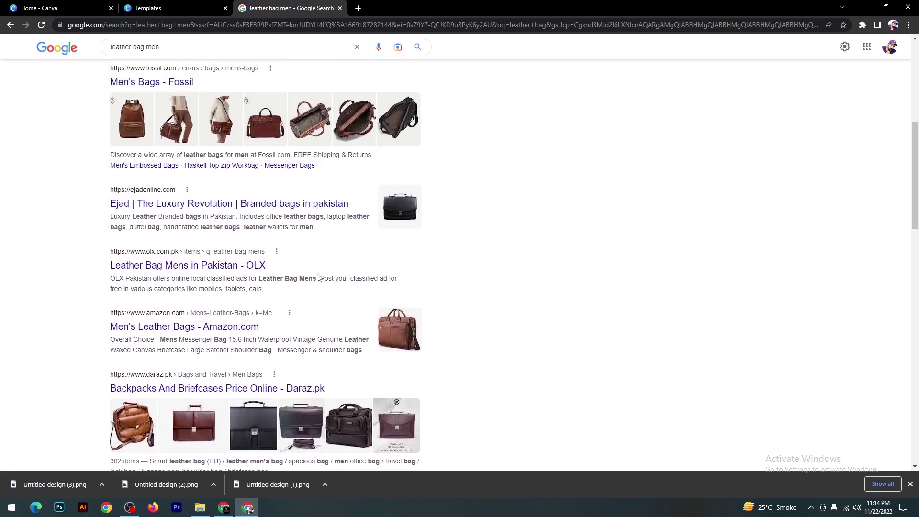
scroll(318, 277, up, 2)
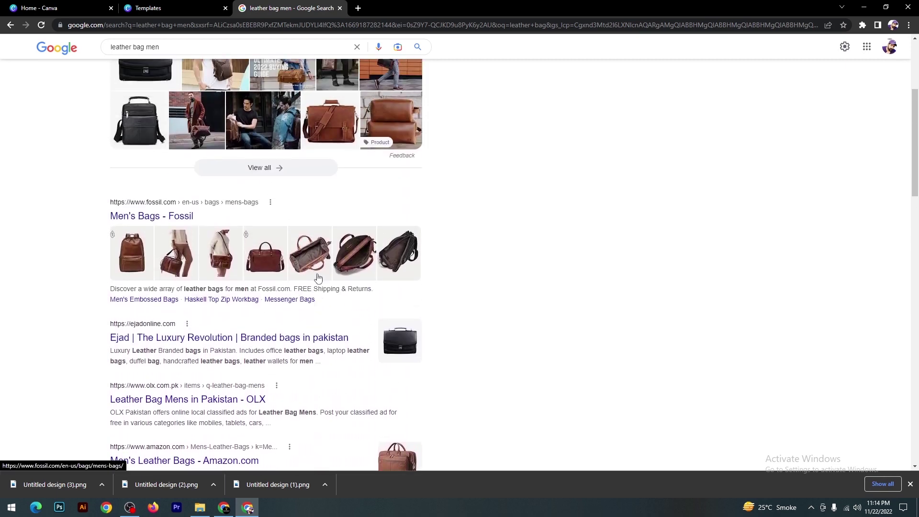
scroll(318, 277, up, 2)
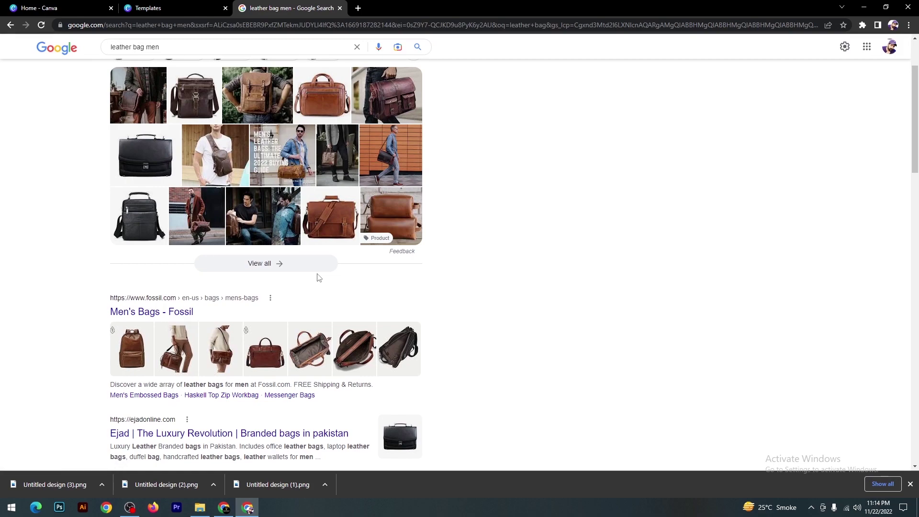
scroll(319, 278, down, 3)
scroll(318, 278, down, 8)
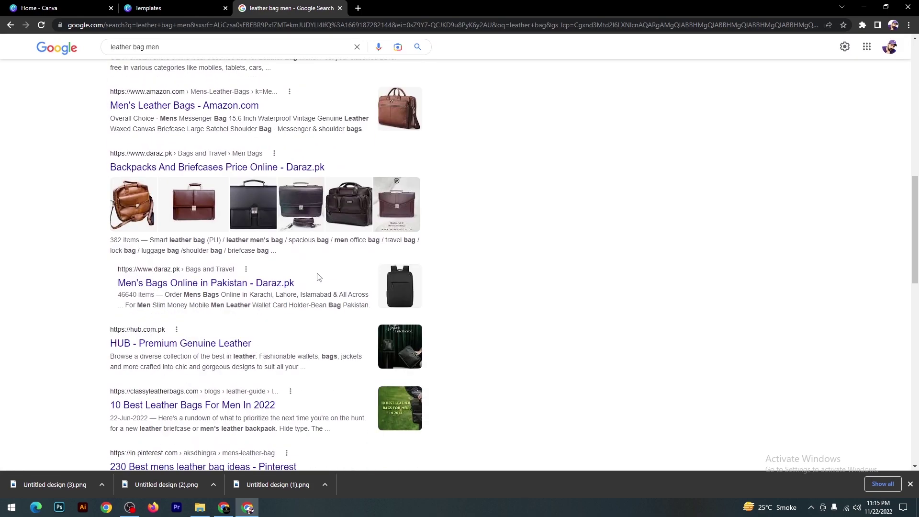
scroll(318, 278, down, 8)
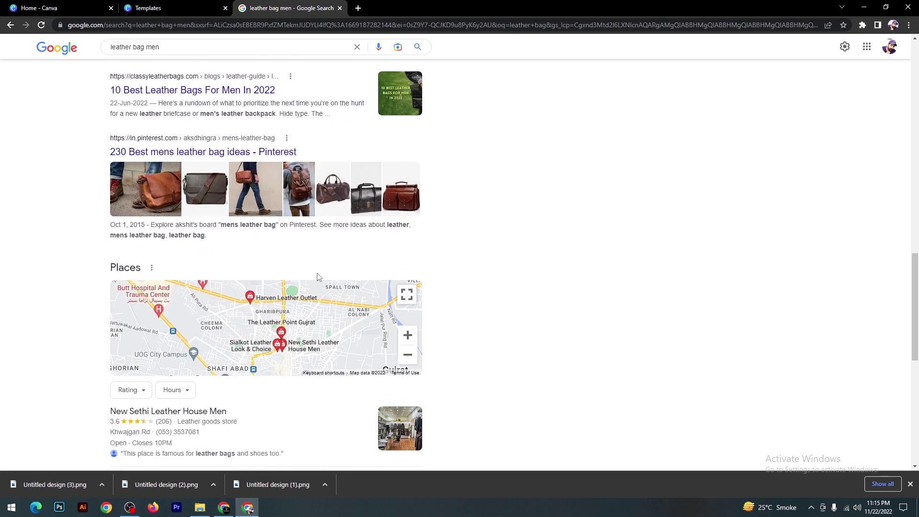
scroll(440, 312, up, 1)
scroll(441, 312, up, 16)
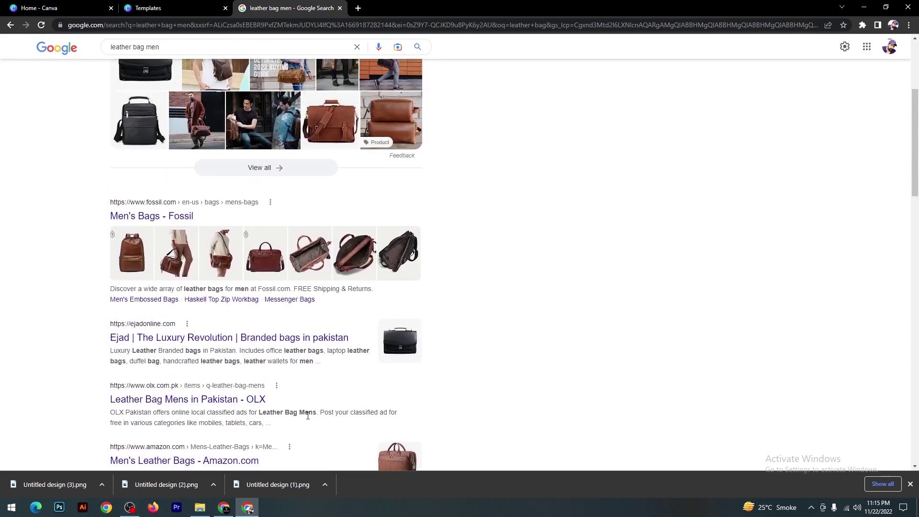
- Start a new, empty blog post in the Shopify admin, then return to the Google results
click(224, 508)
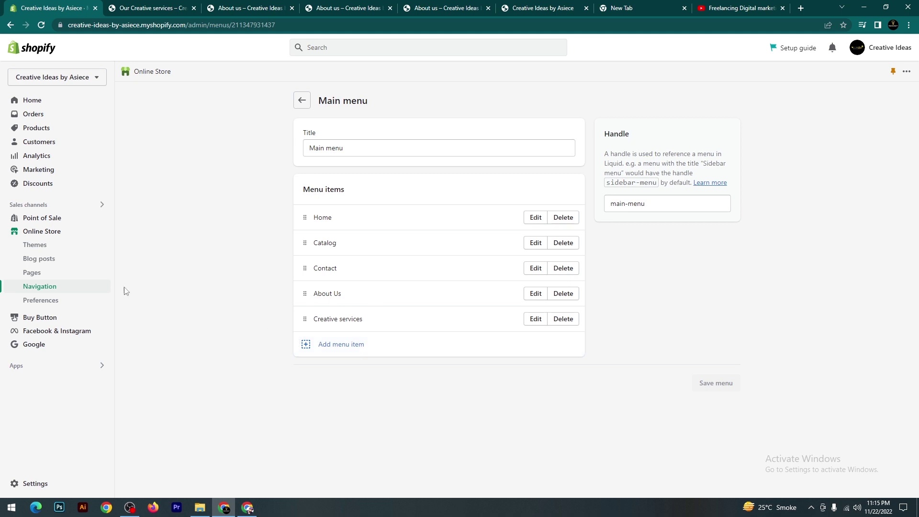
click(47, 261)
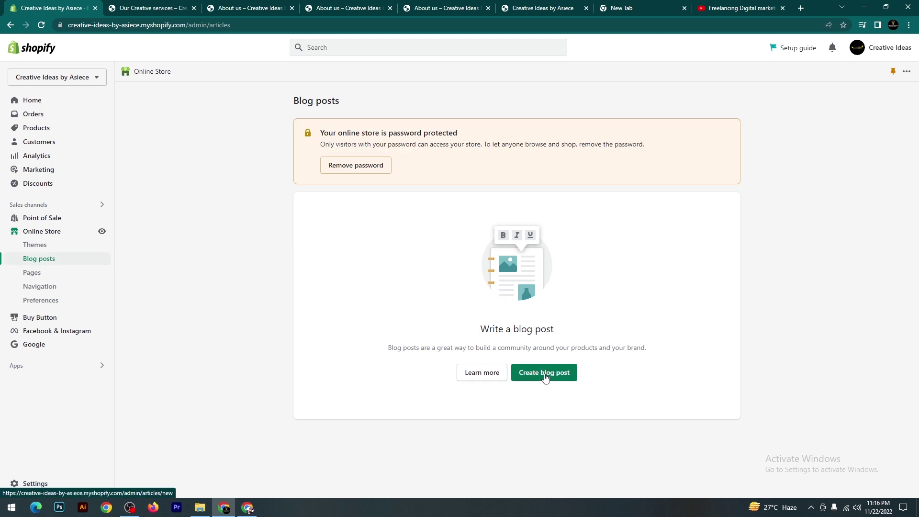
click(545, 374)
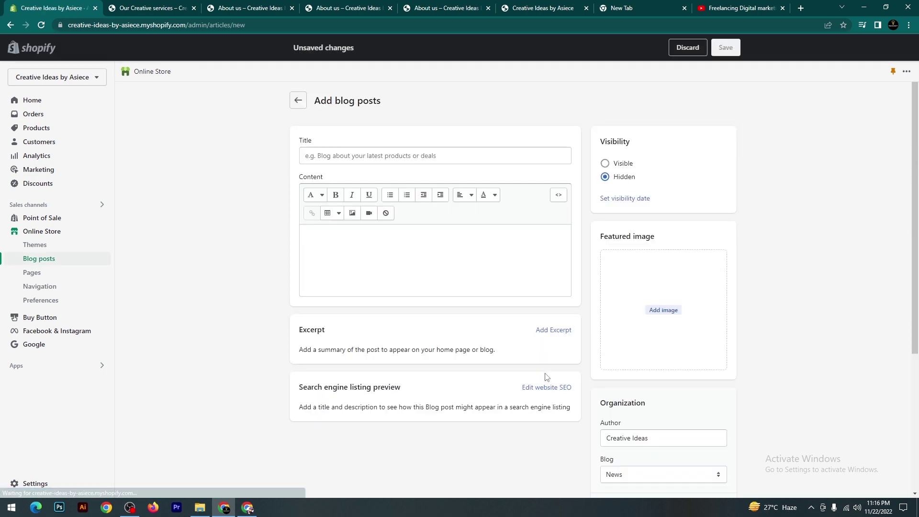
click(381, 156)
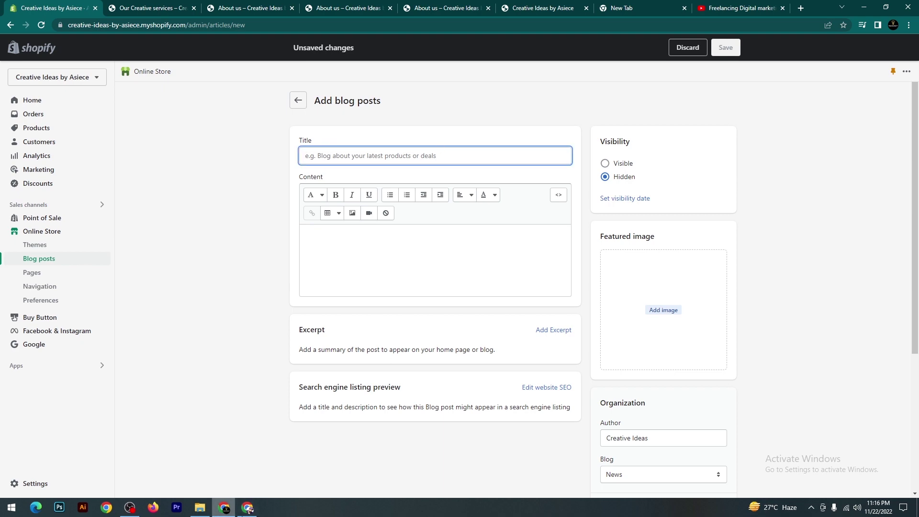
click(224, 507)
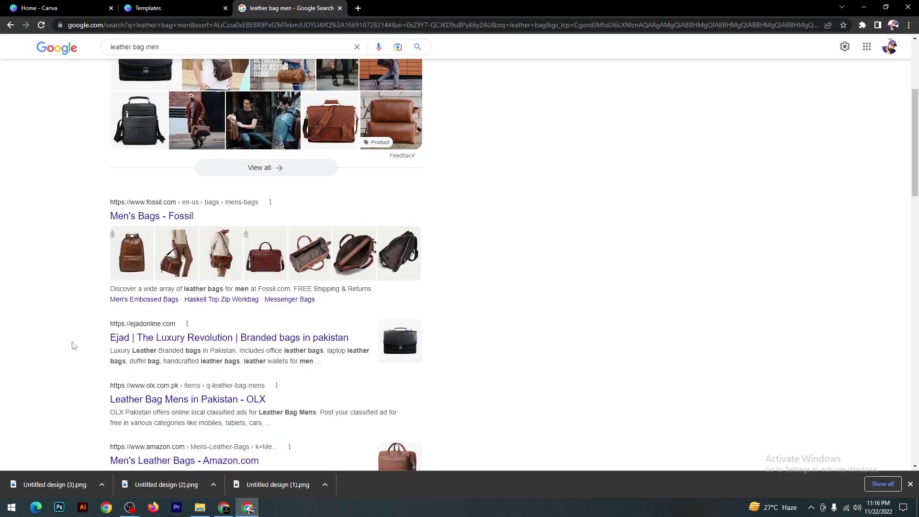
- Select the Ejad result's title text on Google, then go back to the Shopify post editor
drag(95, 321, 172, 324)
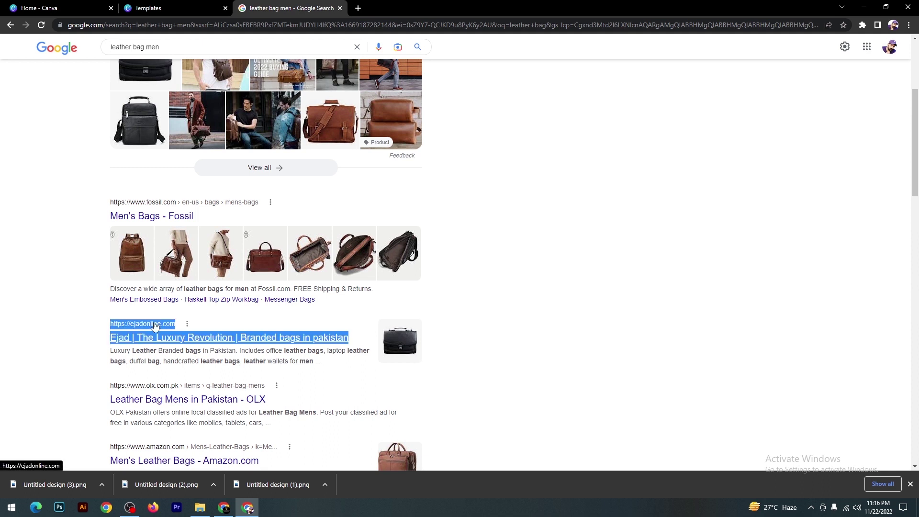
click(77, 339)
drag(101, 342, 357, 342)
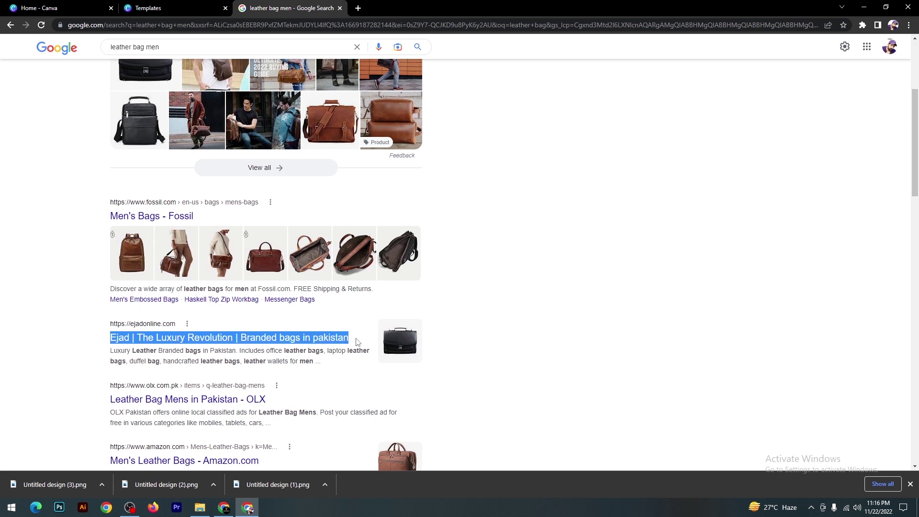
click(451, 322)
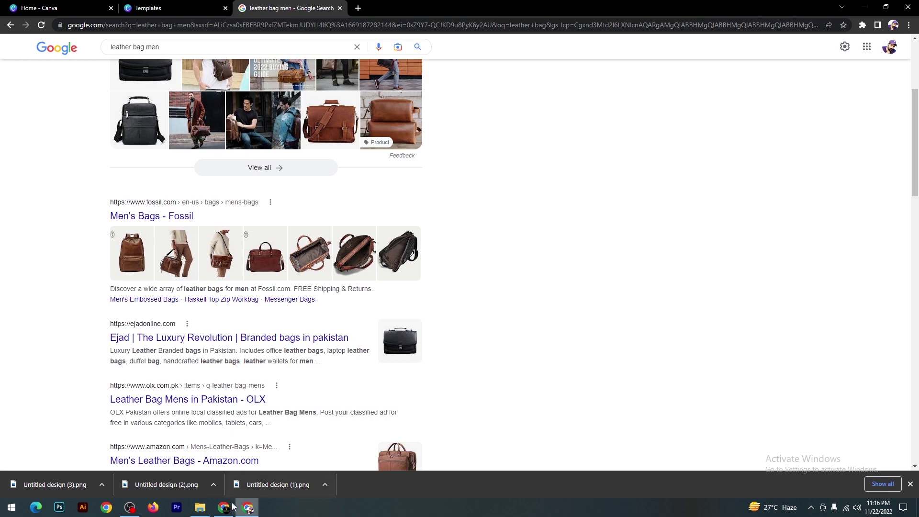
mouse_move(229, 508)
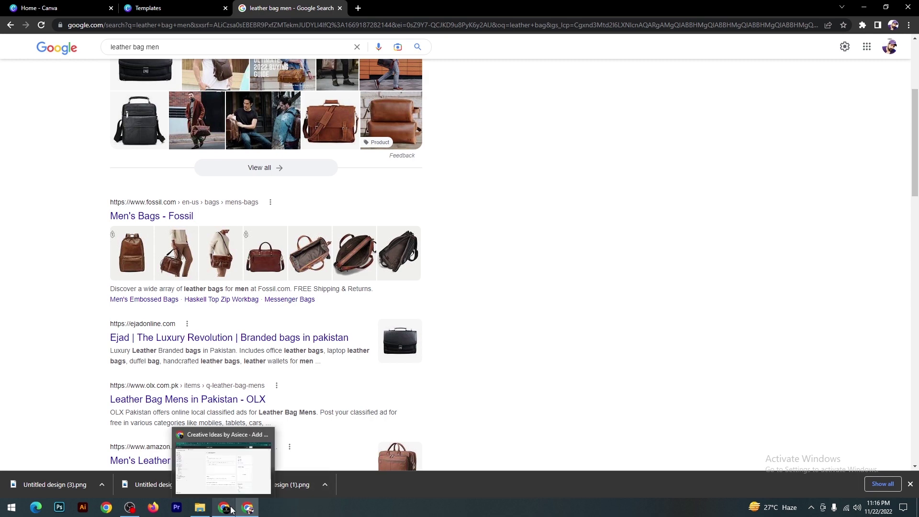
click(231, 509)
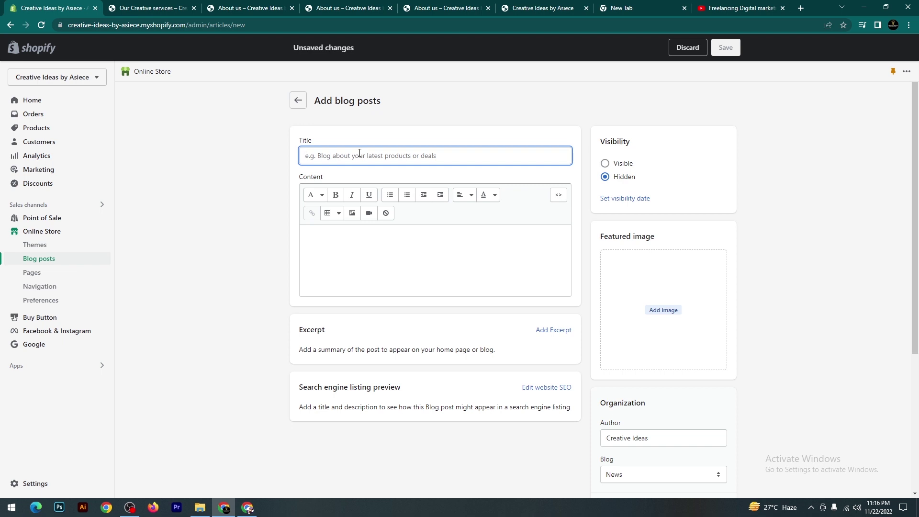
- Title the post 'Best watch brand in pakistan' and paste the promotional paragraph into its content
text(Best watch br)
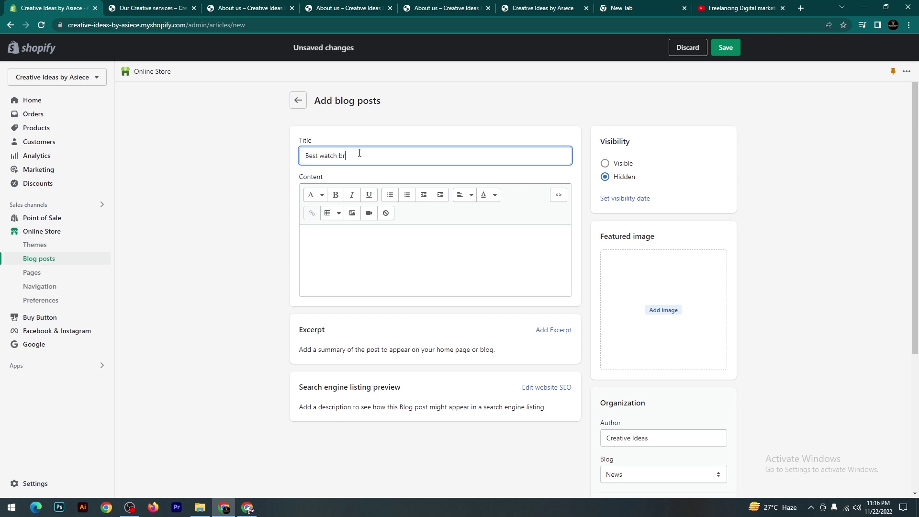
text( pakistan)
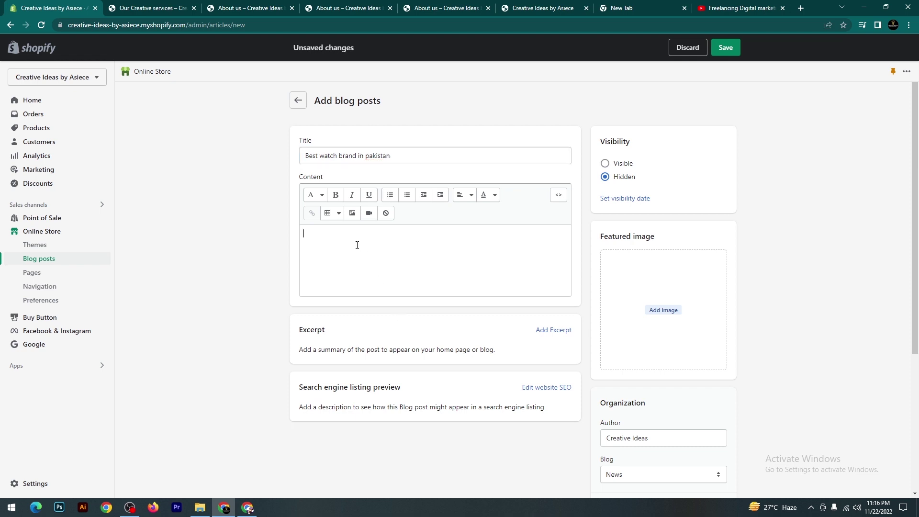
right_click(330, 240)
click(366, 317)
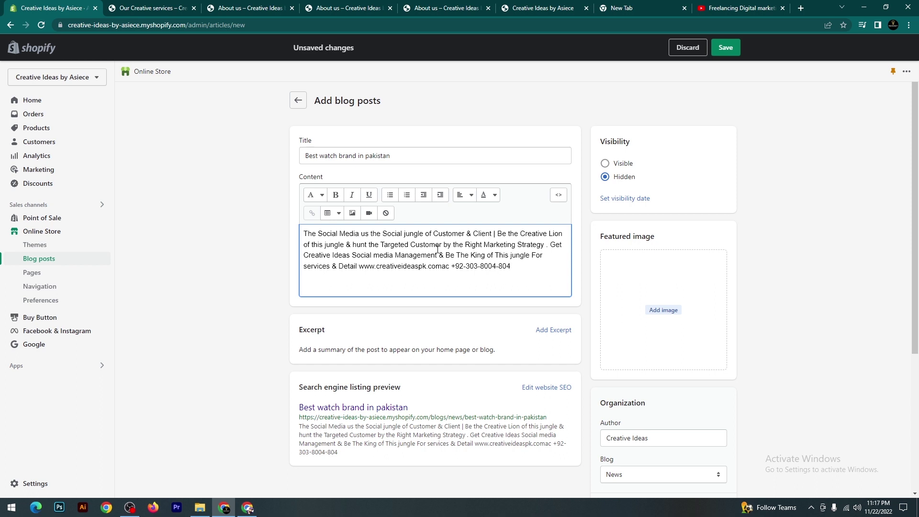
- Make 'Creative Ideas' bold and underline the phone number in the post content
drag(352, 259, 304, 256)
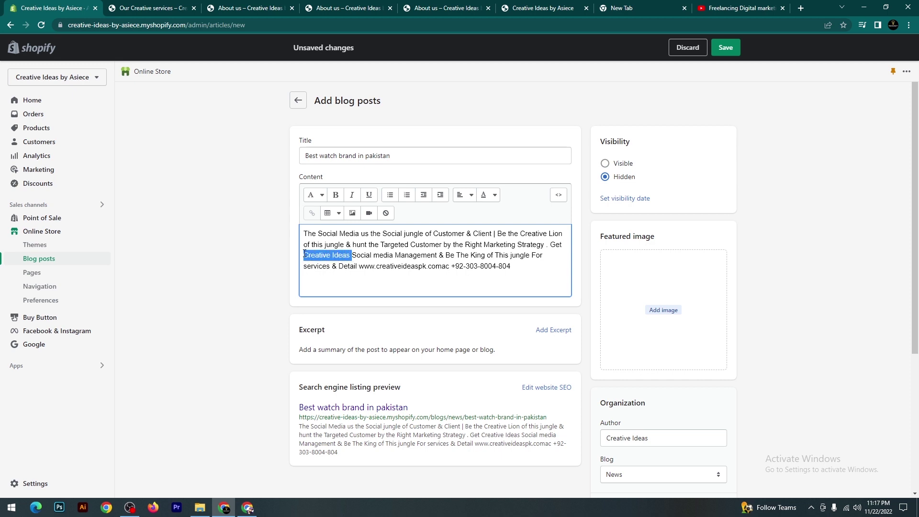
click(335, 195)
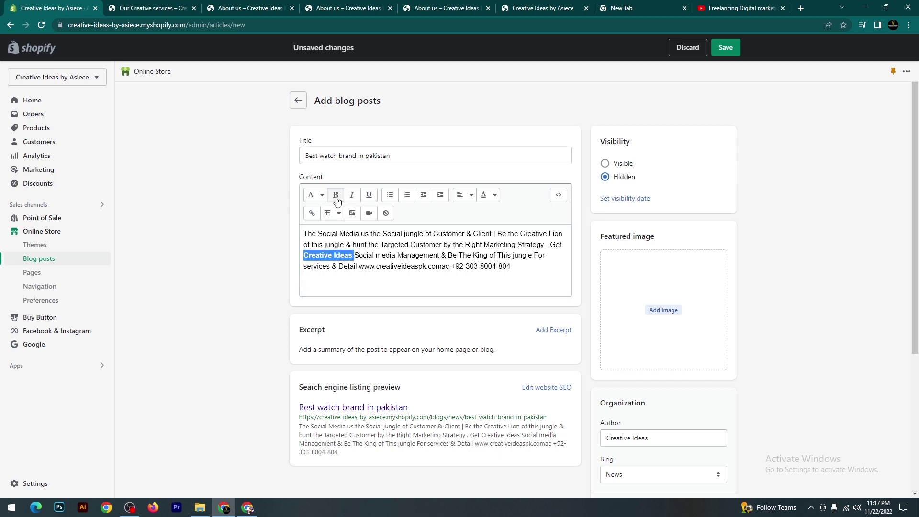
drag(512, 267, 451, 267)
click(371, 198)
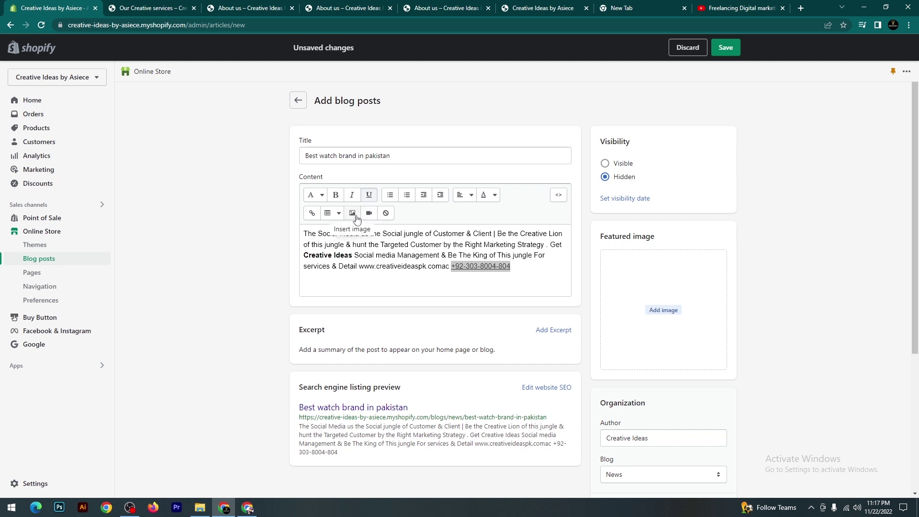
click(248, 507)
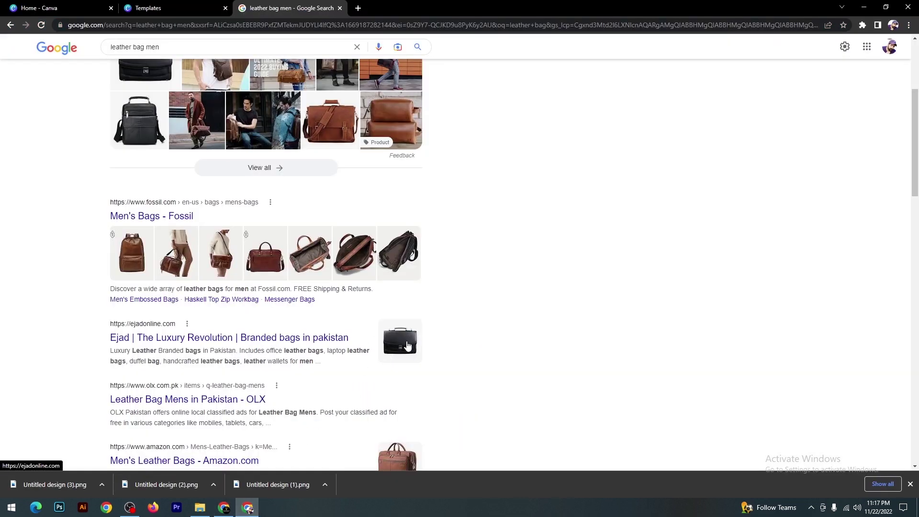
- Select the Ejad result's title and description text, then return to the Shopify editor
drag(97, 341, 98, 327)
click(183, 322)
drag(106, 330, 148, 321)
click(148, 322)
triple_click(166, 324)
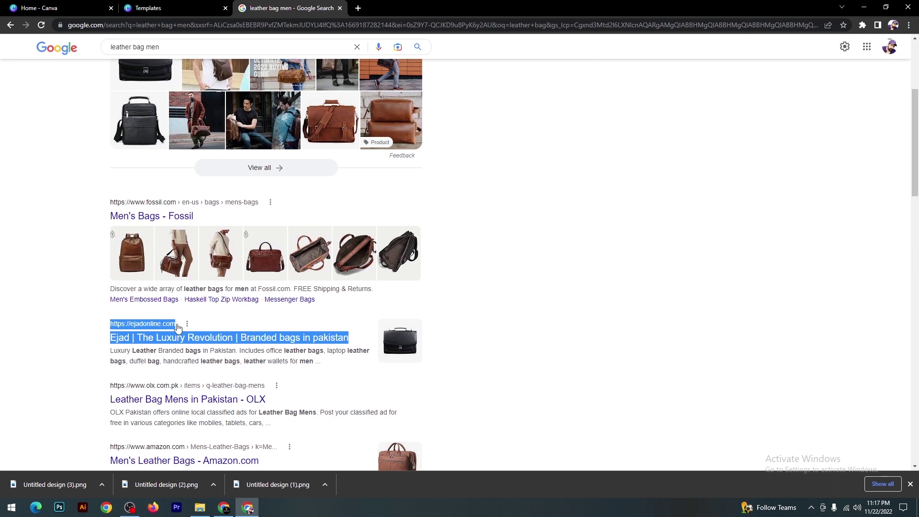
drag(90, 349, 349, 337)
click(94, 369)
drag(94, 369, 464, 351)
click(485, 334)
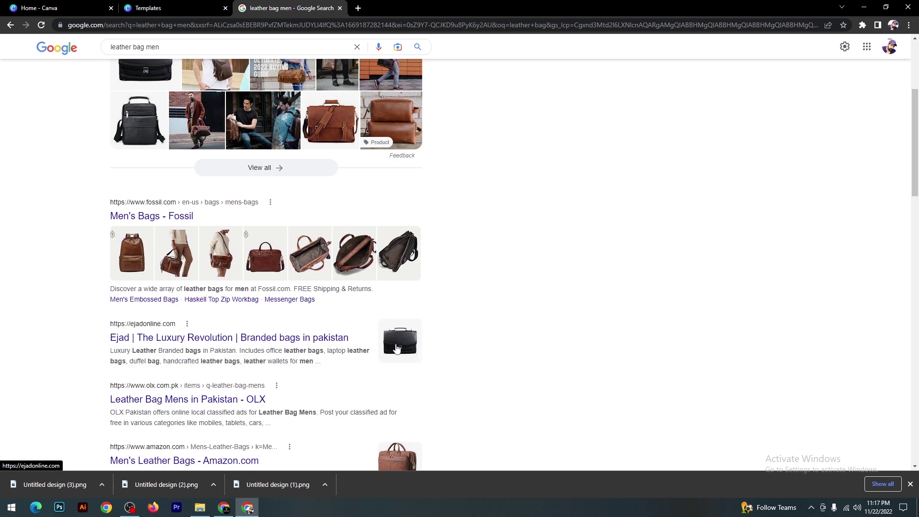
click(224, 508)
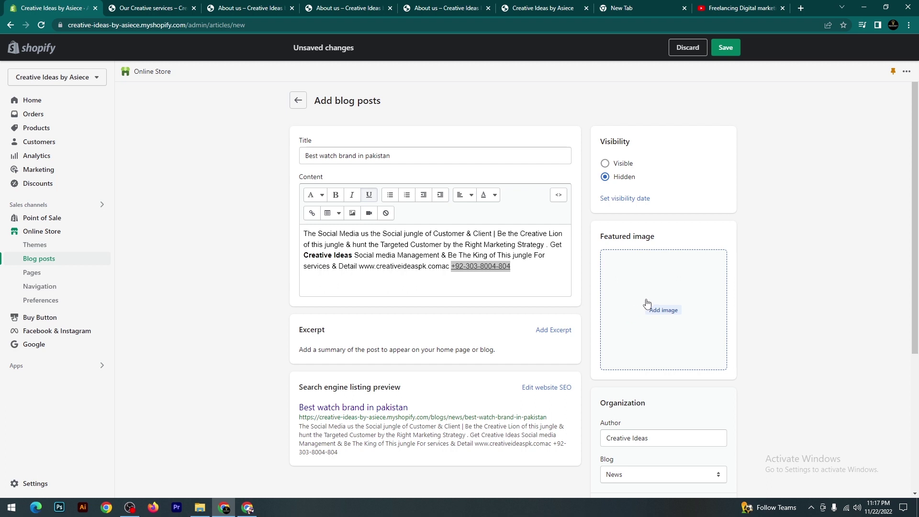
- Set the wristwatch photo IMG_9706 from Downloads as the post's featured image
click(665, 311)
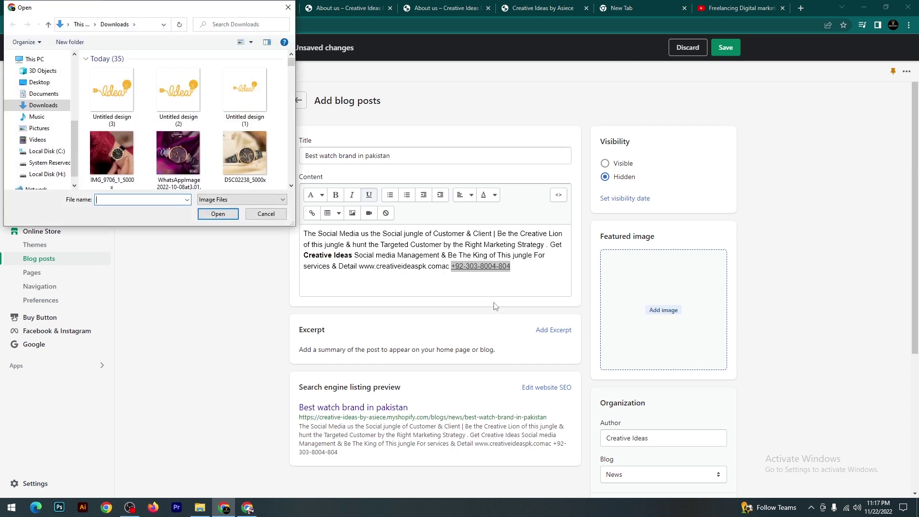
click(111, 155)
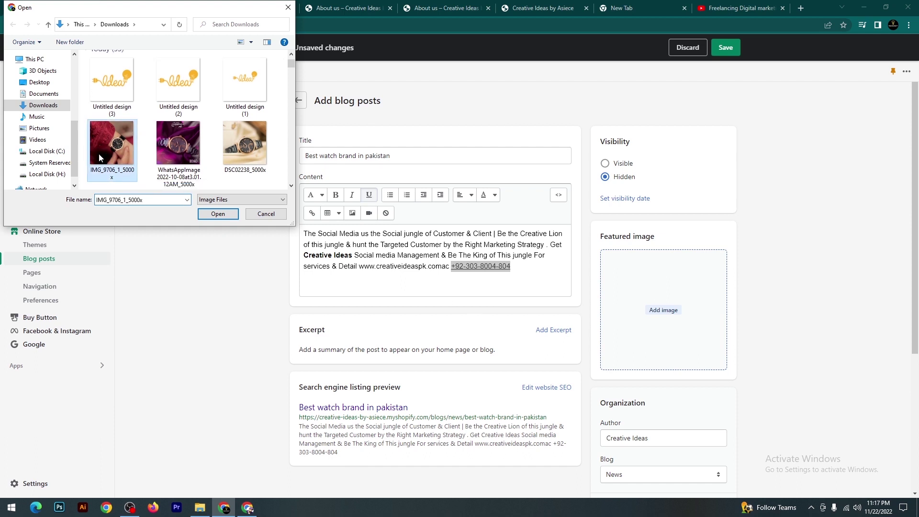
click(218, 213)
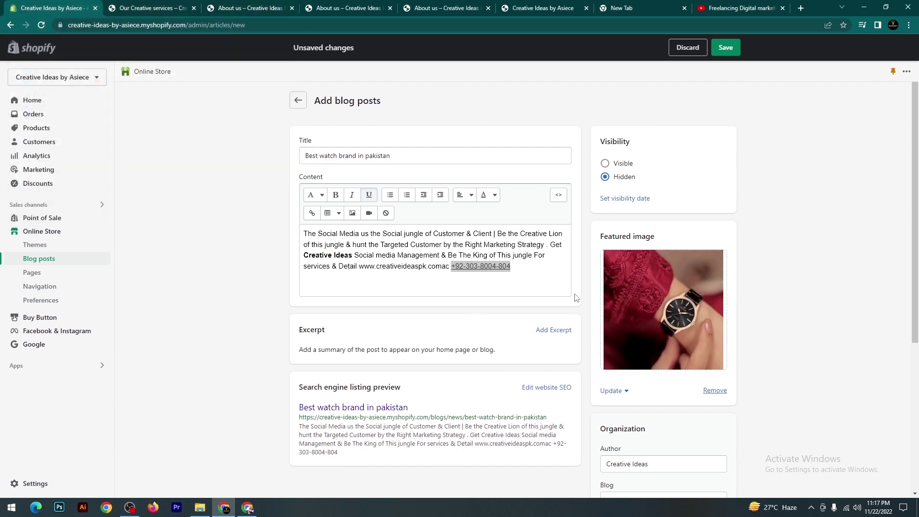
click(513, 268)
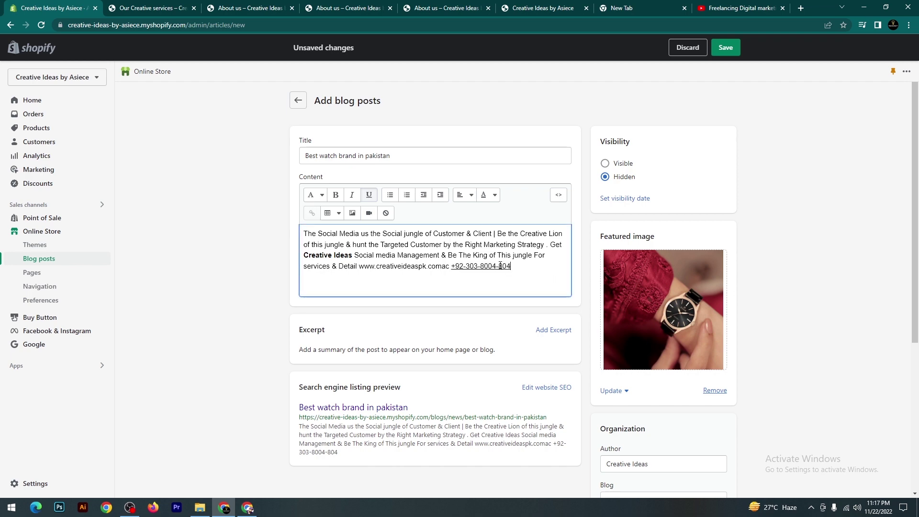
- Insert the last uploaded watch image into the content below the paragraph
click(352, 213)
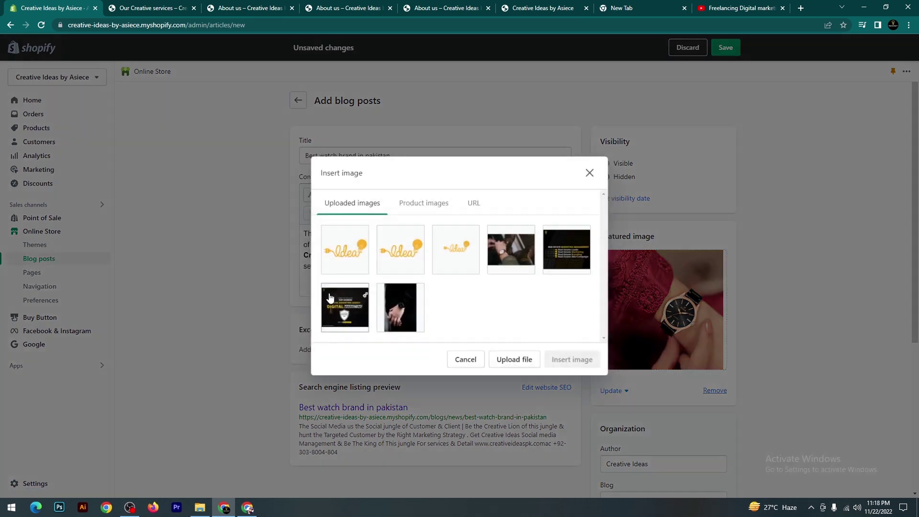
click(405, 318)
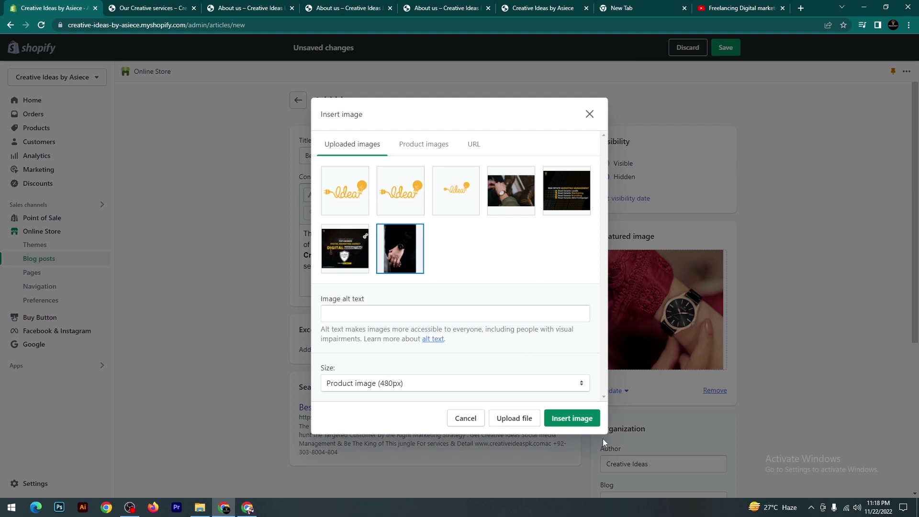
click(572, 418)
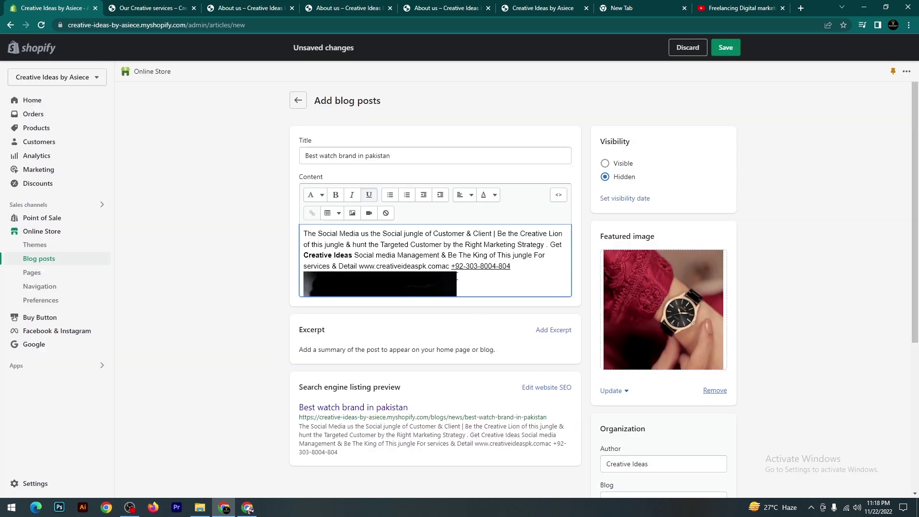
scroll(458, 276, down, 4)
scroll(463, 271, up, 3)
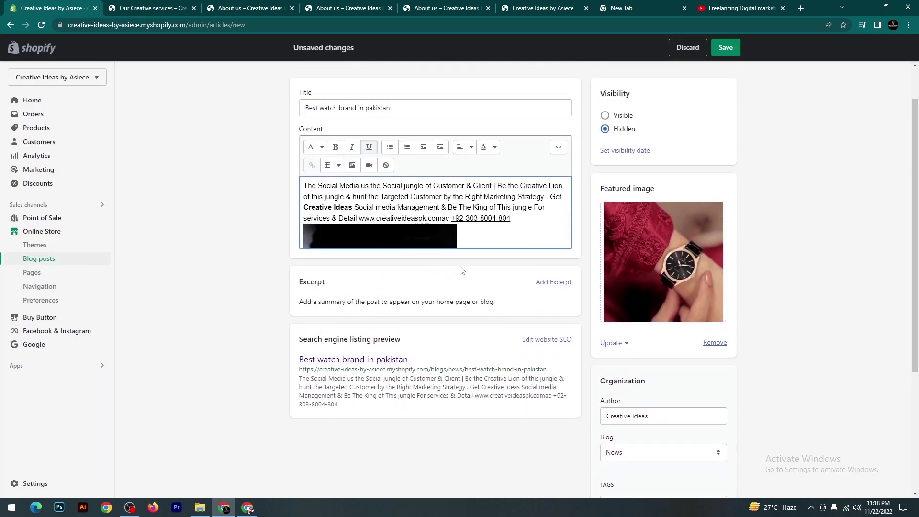
- Open an excerpt editor for the post and bring up paste options inside it
click(554, 282)
scroll(460, 278, down, 2)
right_click(362, 272)
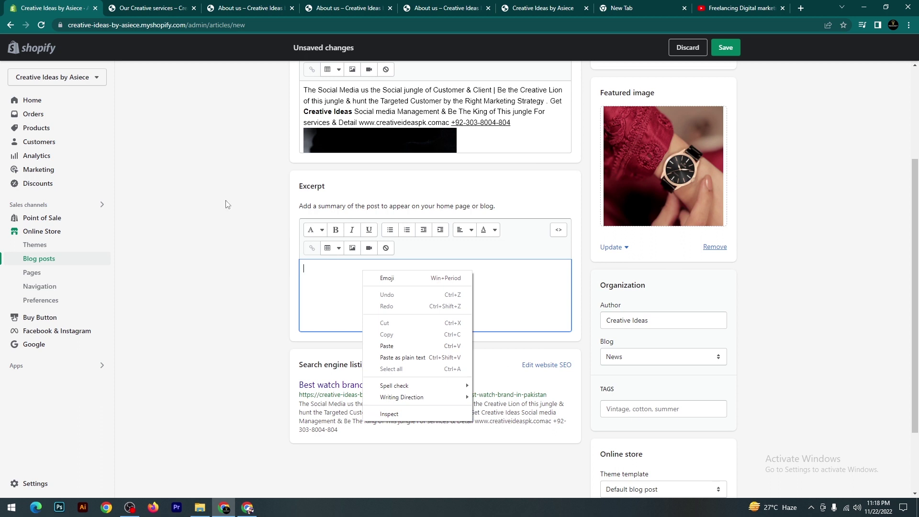
- Dismiss the excerpt's paste menu without pasting, leaving the excerpt empty
click(402, 343)
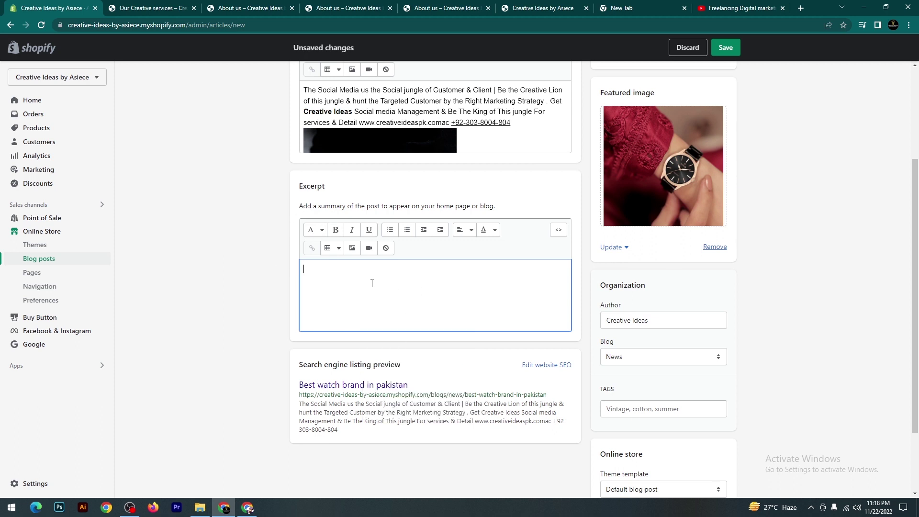
scroll(372, 283, down, 1)
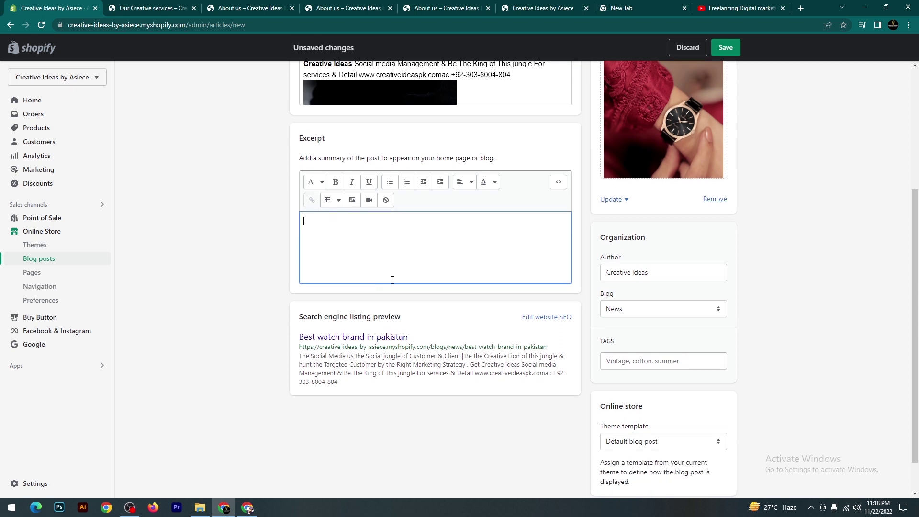
click(680, 278)
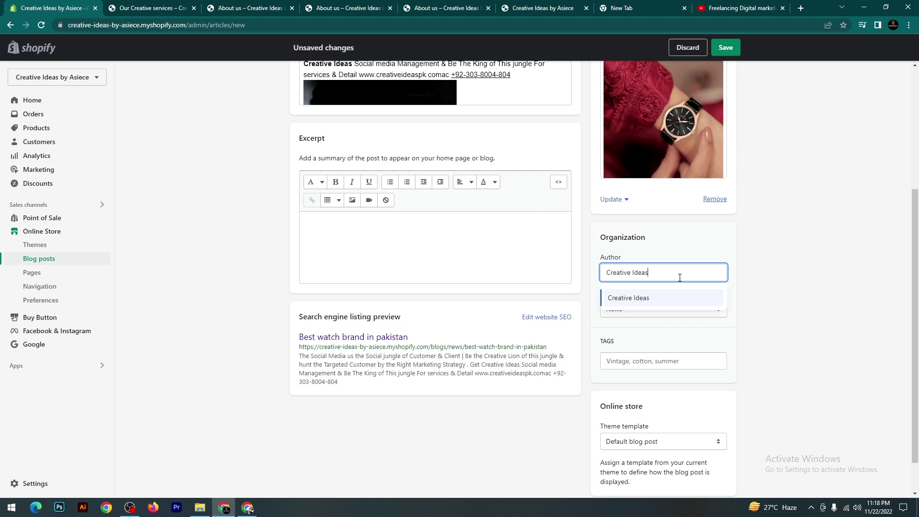
key(BackSpace)
key(BackSpace)
key(BackSpace)
key(BackSpace)
key(BackSpace)
key(BackSpace)
key(BackSpace)
key(BackSpace)
key(BackSpace)
key(BackSpace)
key(BackSpace)
key(BackSpace)
text(Asiece)
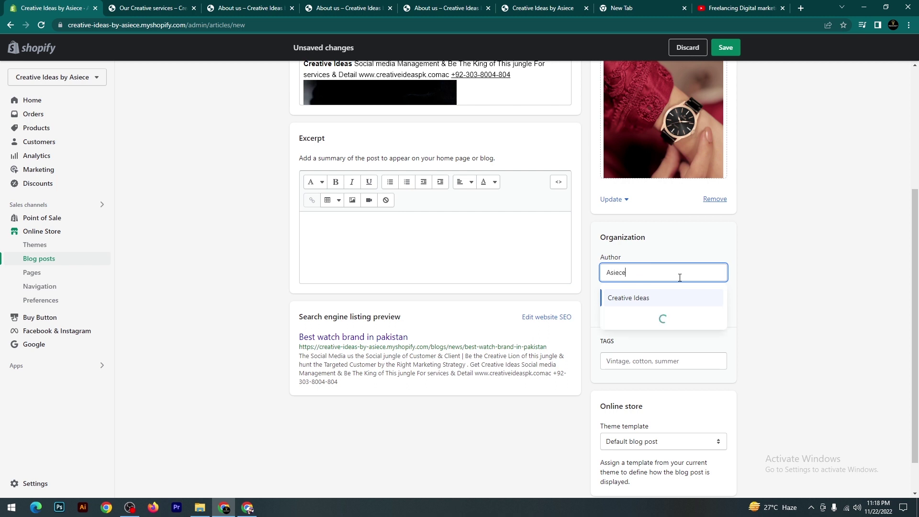
text( You)
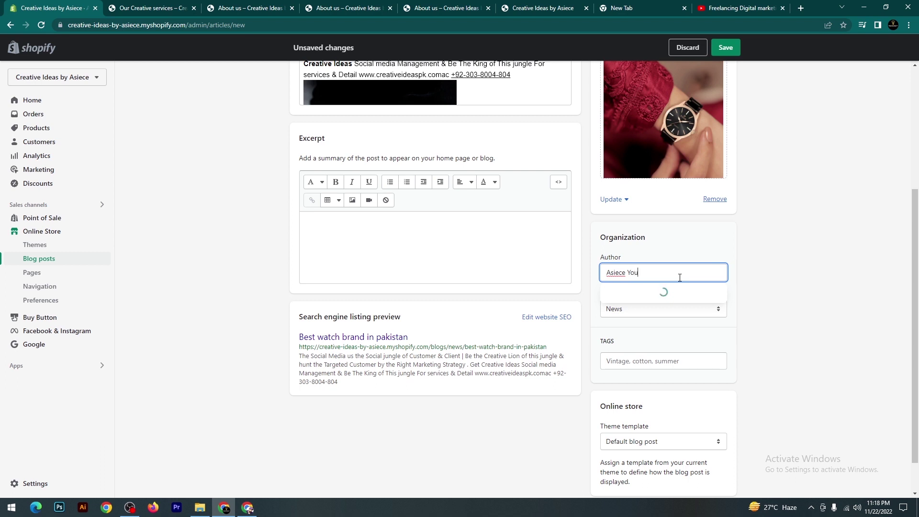
text(u)
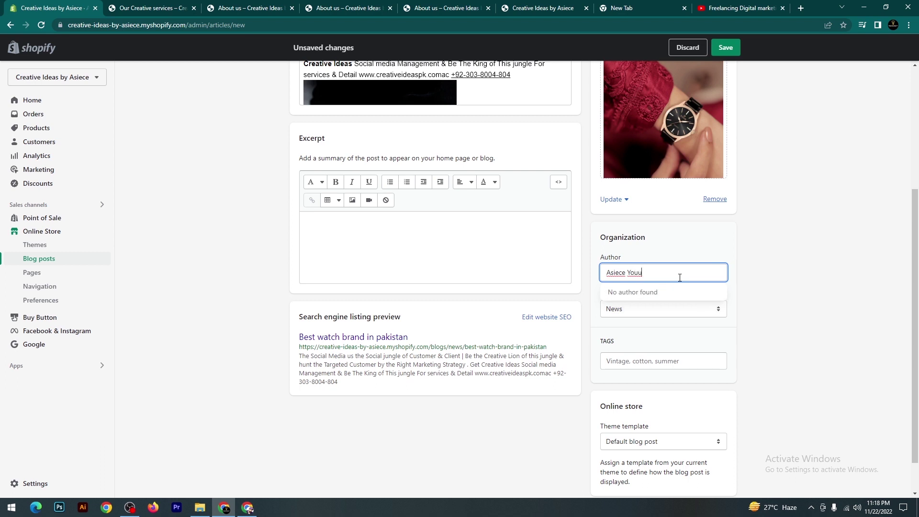
key(BackSpace)
text(saf)
click(798, 256)
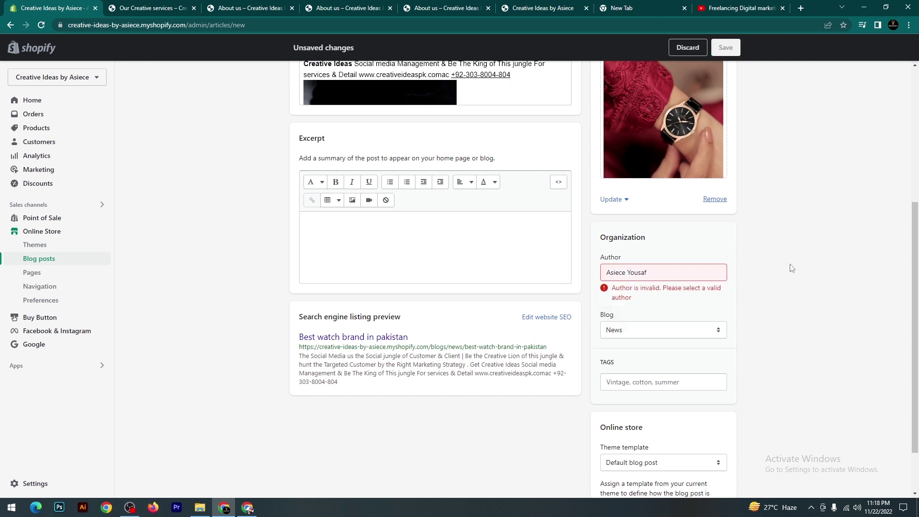
click(660, 273)
key(BackSpace)
key(BackSpace)
key(BackSpace)
key(BackSpace)
key(BackSpace)
key(BackSpace)
key(BackSpace)
key(BackSpace)
key(BackSpace)
key(BackSpace)
key(BackSpace)
key(BackSpace)
text(Ctre)
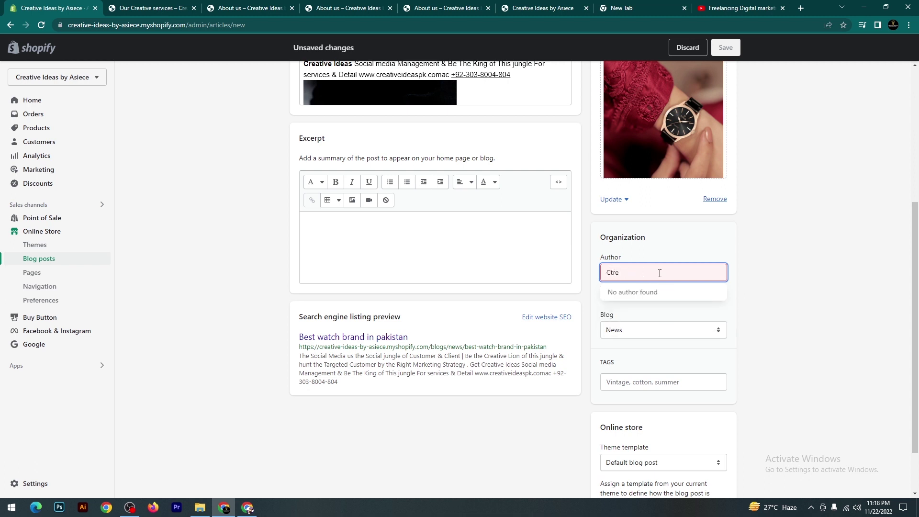
key(BackSpace)
key(BackSpace)
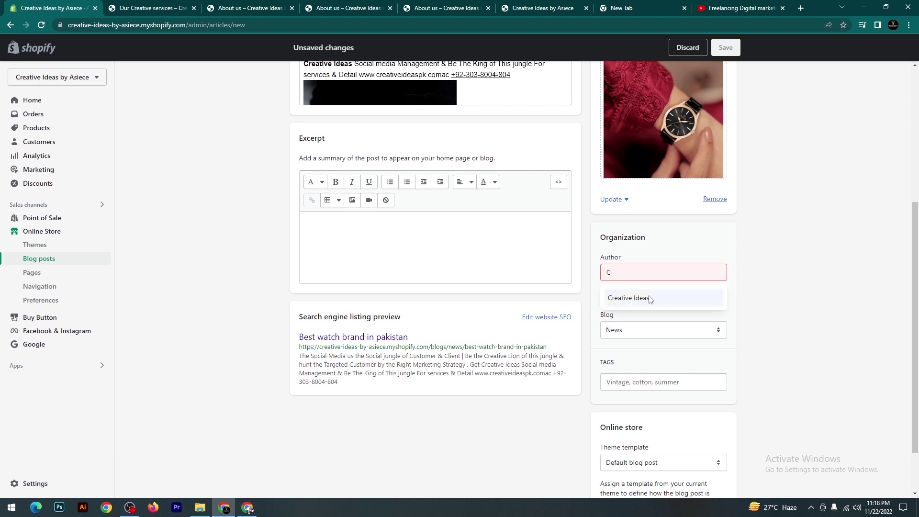
click(653, 298)
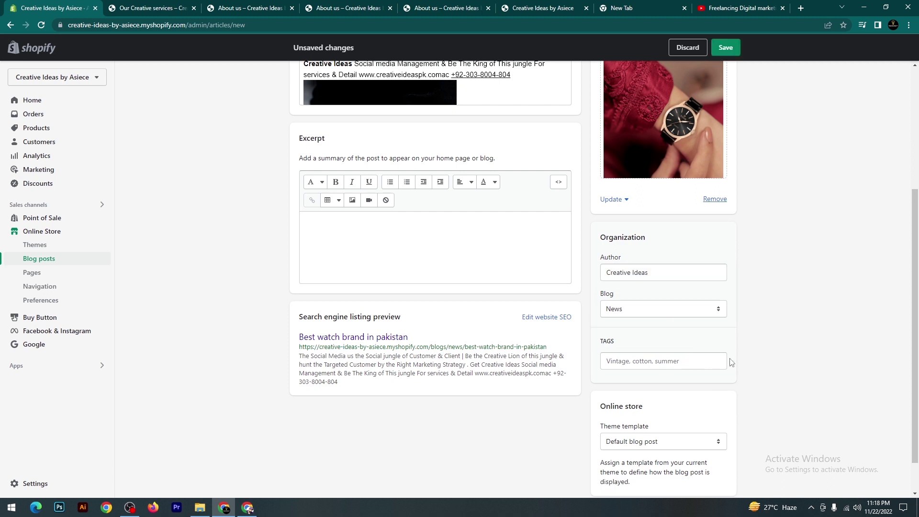
click(708, 308)
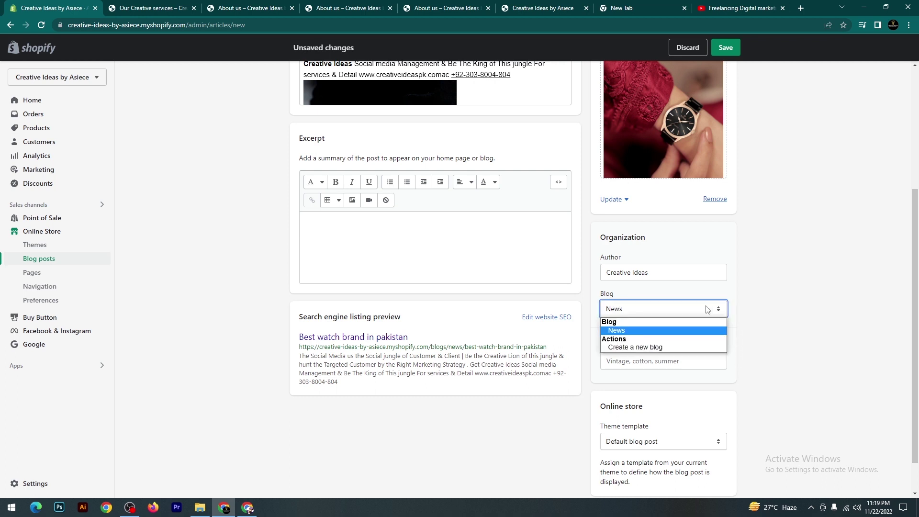
click(615, 330)
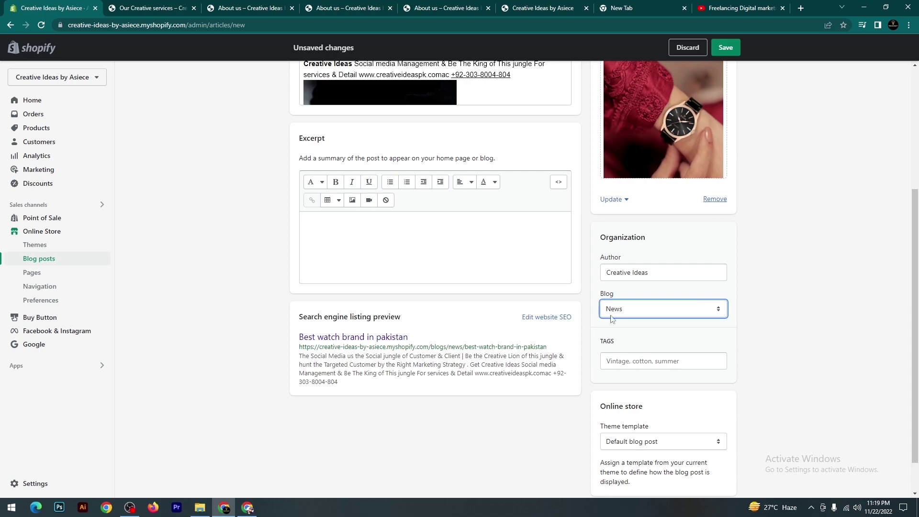
click(708, 312)
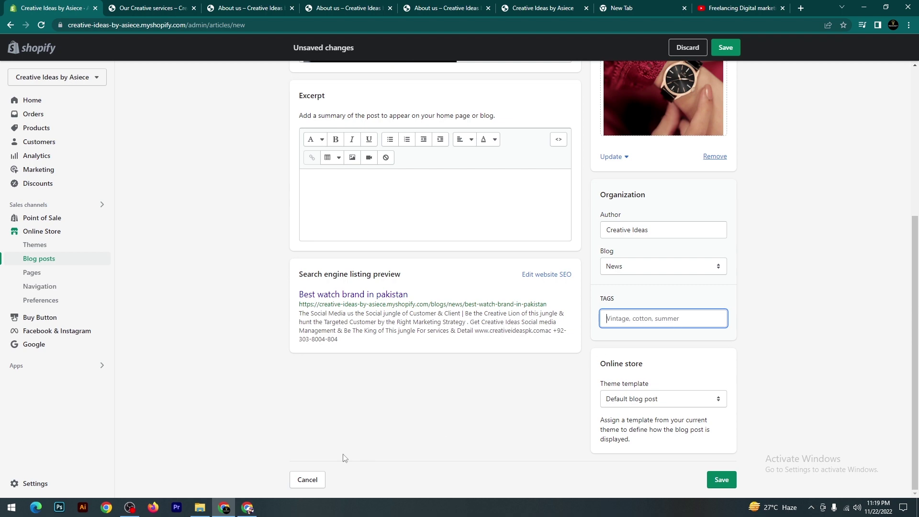
click(254, 511)
- Browse the 'leather bag men' Google results, selecting the query and the Daraz result title
scroll(671, 259, up, 4)
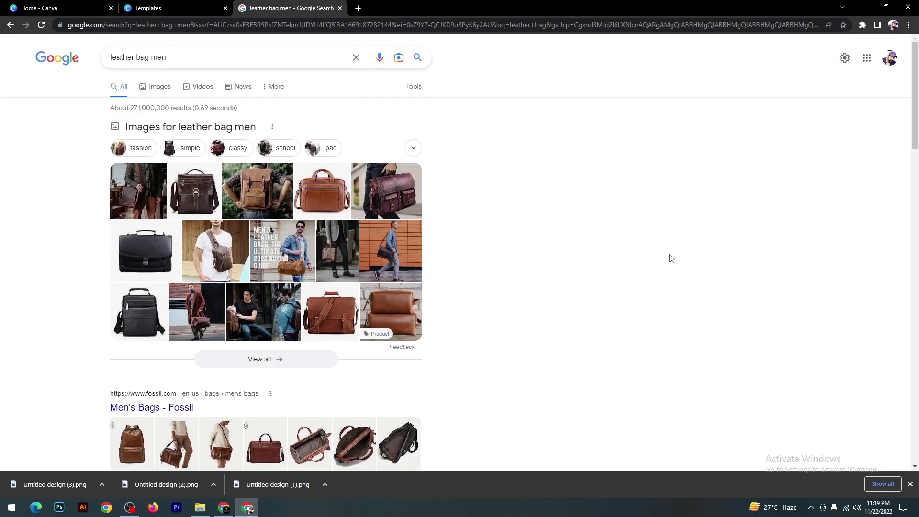
drag(168, 57, 100, 58)
click(67, 170)
scroll(70, 172, down, 5)
scroll(70, 172, down, 1)
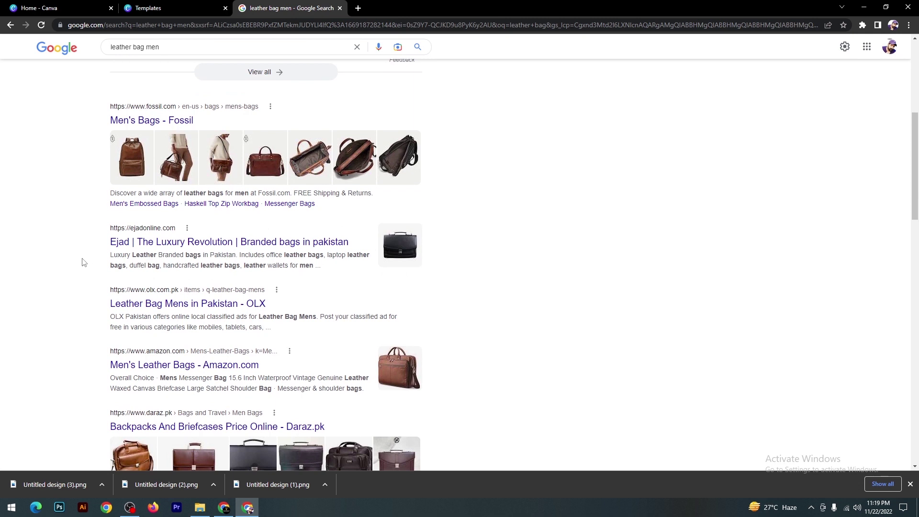
drag(89, 247, 350, 242)
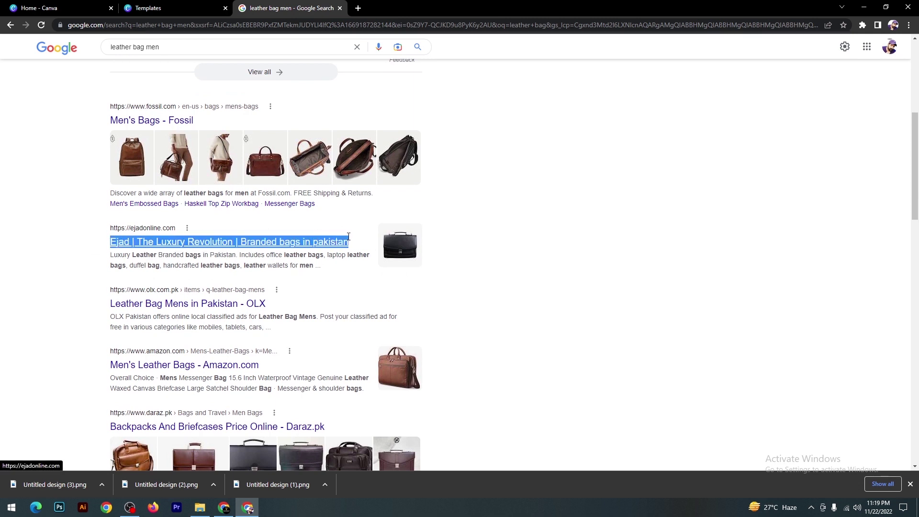
drag(64, 365, 261, 367)
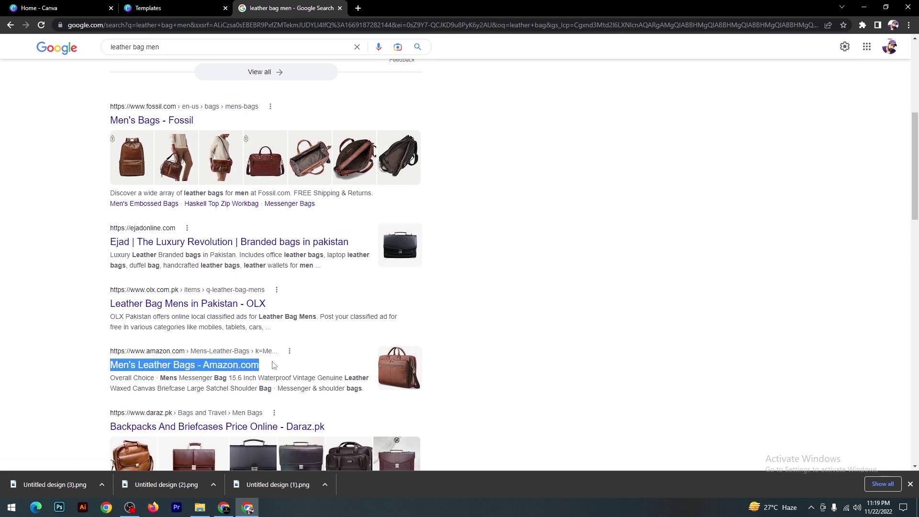
scroll(261, 367, down, 3)
drag(98, 287, 290, 281)
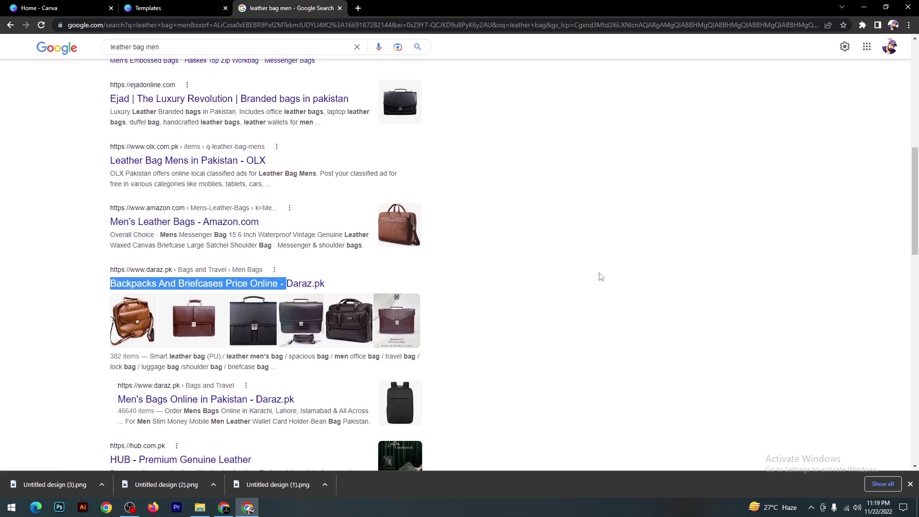
- Look over the search results once more, then return to the Shopify blog post editor
scroll(599, 275, up, 3)
scroll(434, 152, up, 6)
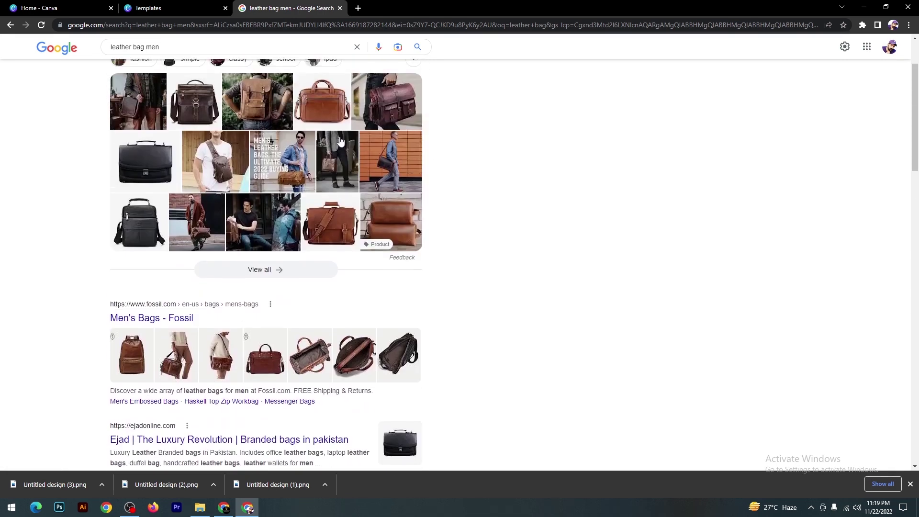
drag(205, 57, 47, 219)
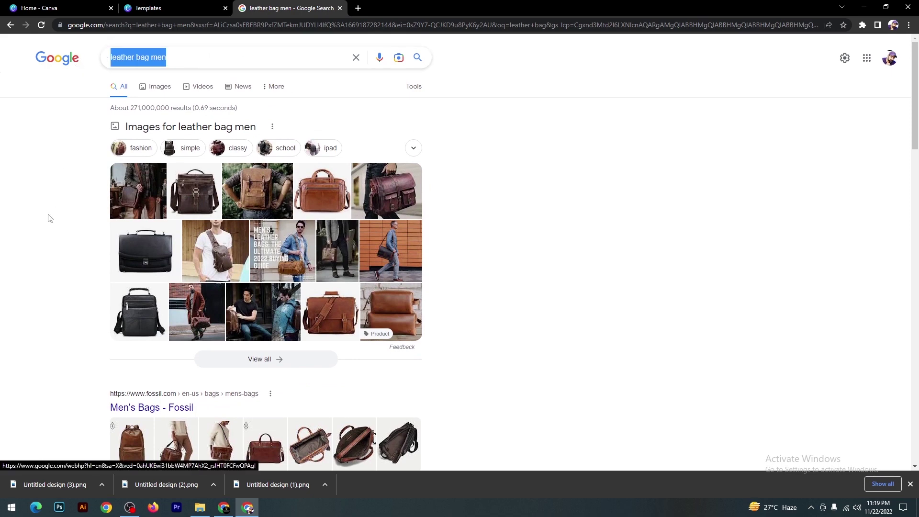
scroll(50, 218, down, 1)
scroll(50, 219, down, 4)
scroll(311, 220, up, 4)
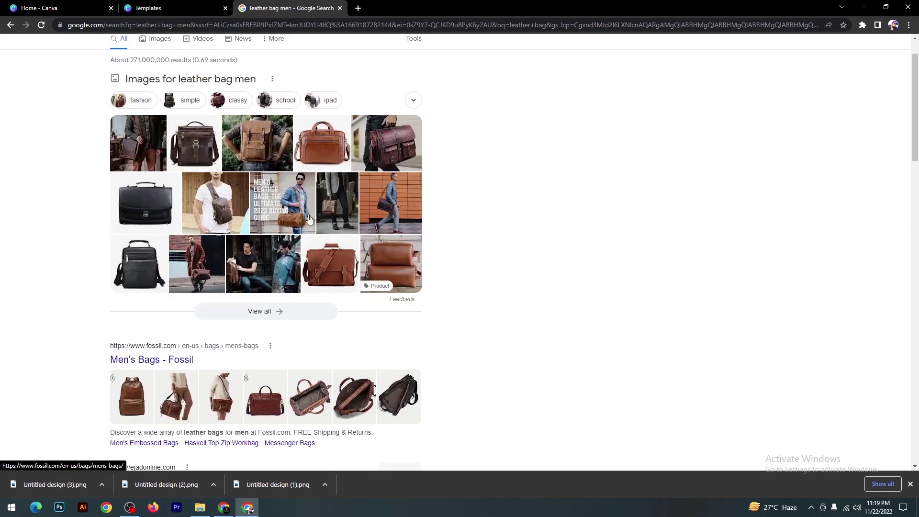
scroll(182, 63, up, 1)
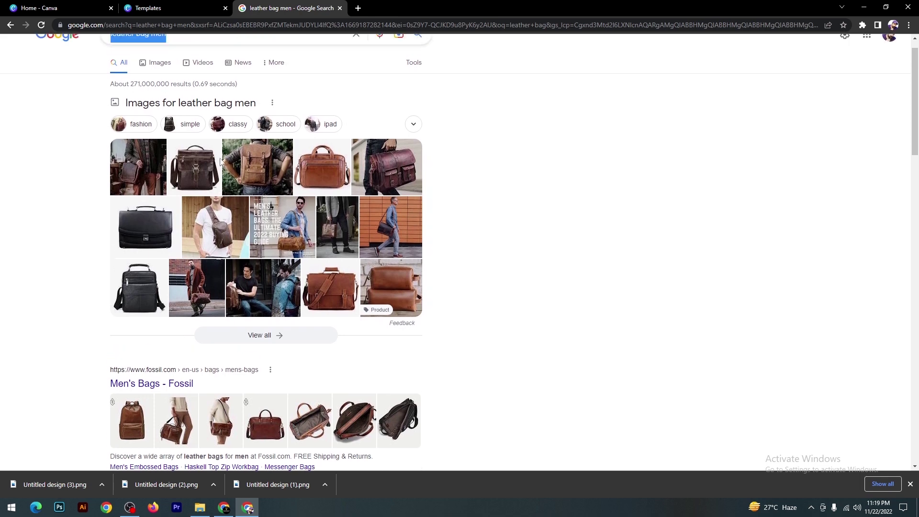
click(182, 63)
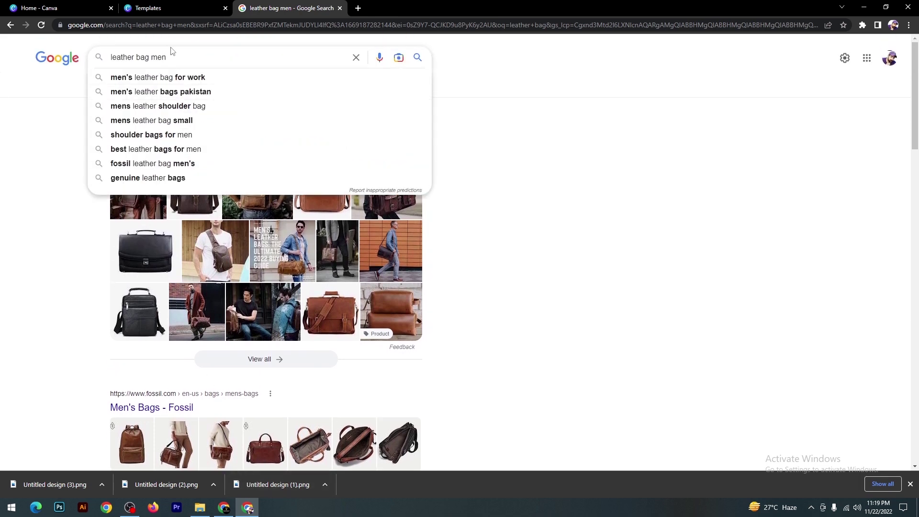
scroll(242, 392, down, 5)
scroll(242, 392, down, 12)
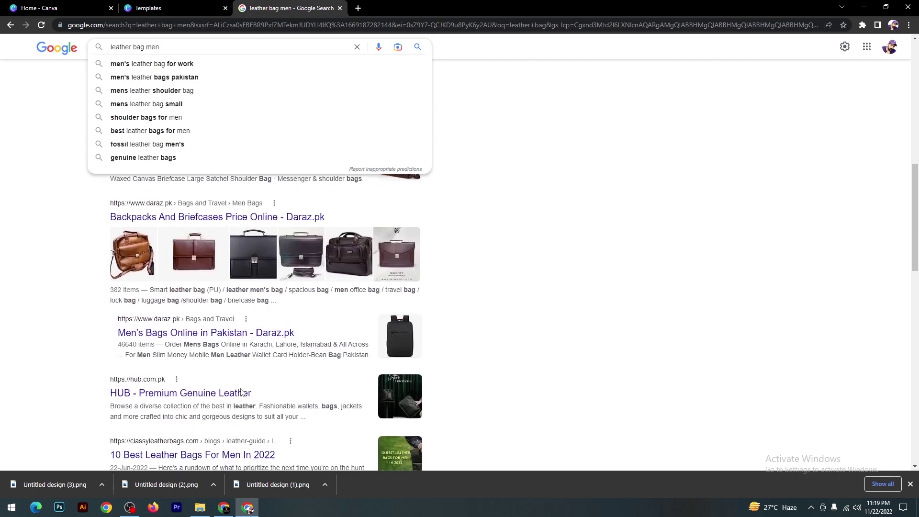
scroll(242, 392, down, 5)
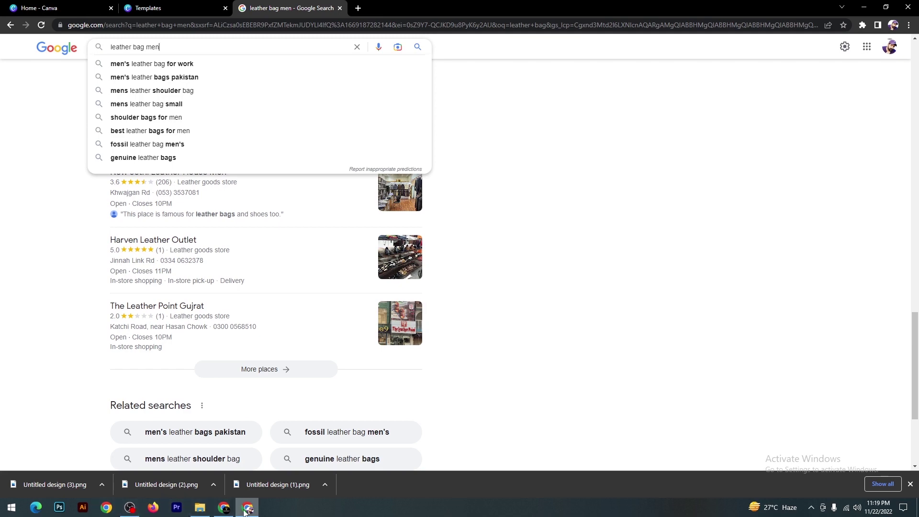
click(228, 510)
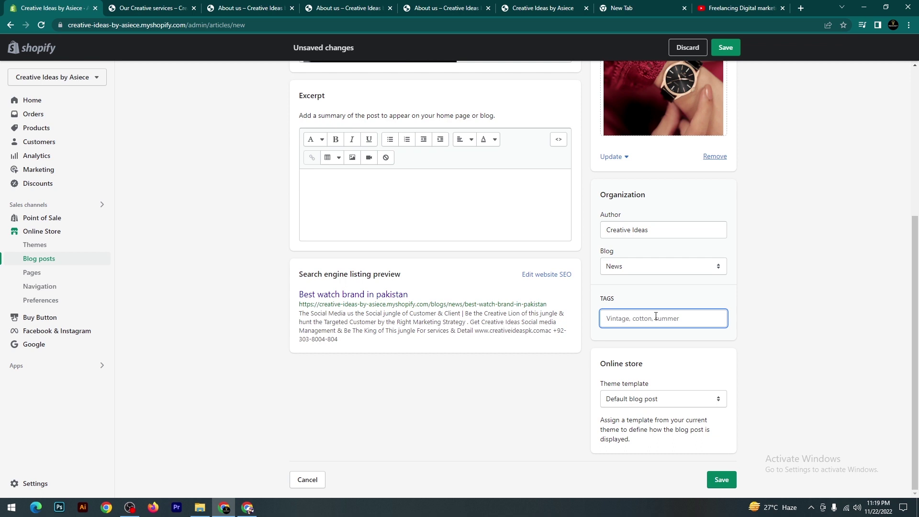
- Add the tag 'best gift for womens' to the 'Best watch brand in pakistan' post
text(best gift for womens)
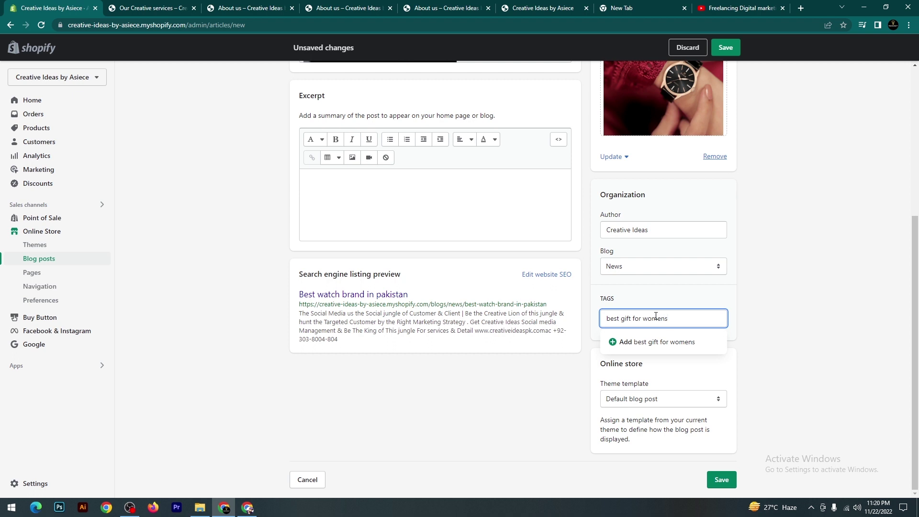
key(Return)
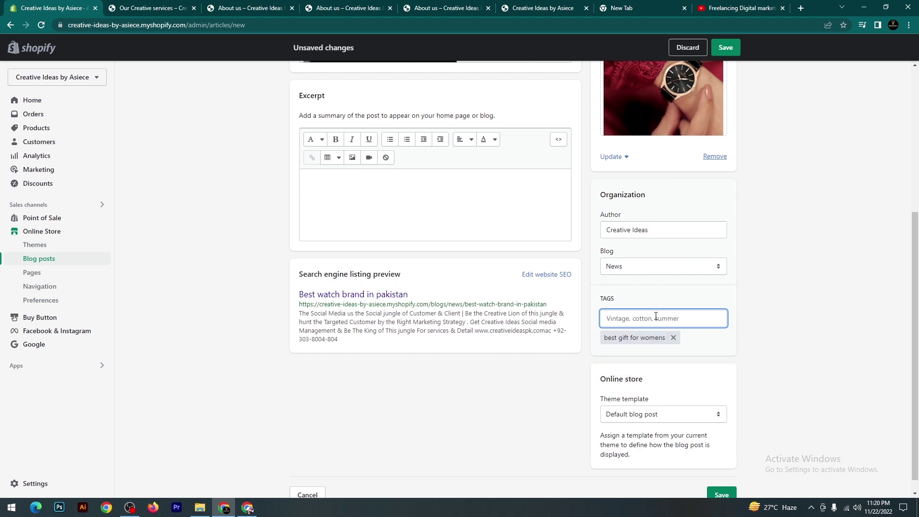
scroll(566, 238, up, 2)
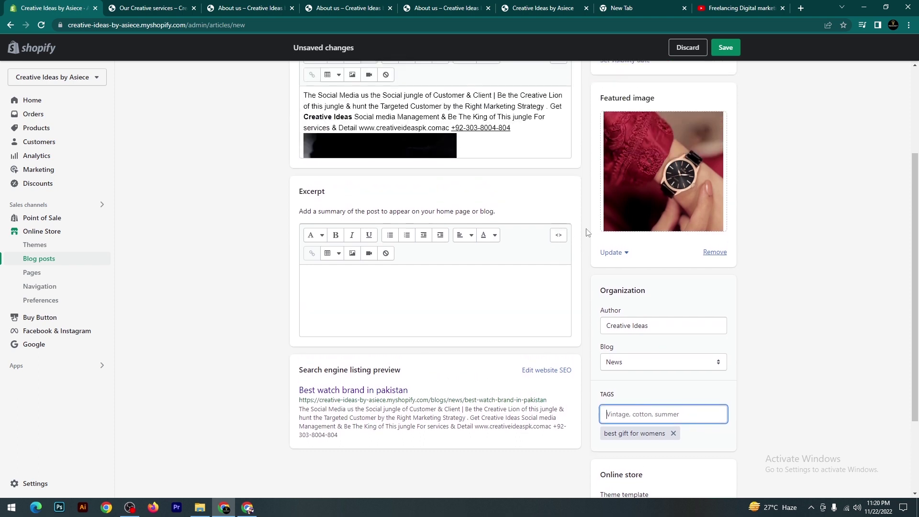
scroll(566, 206, up, 3)
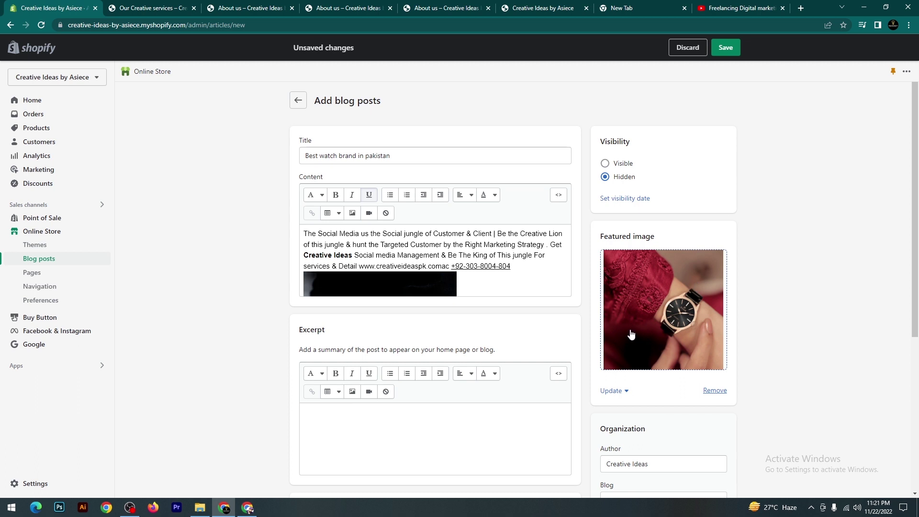
drag(514, 265, 453, 267)
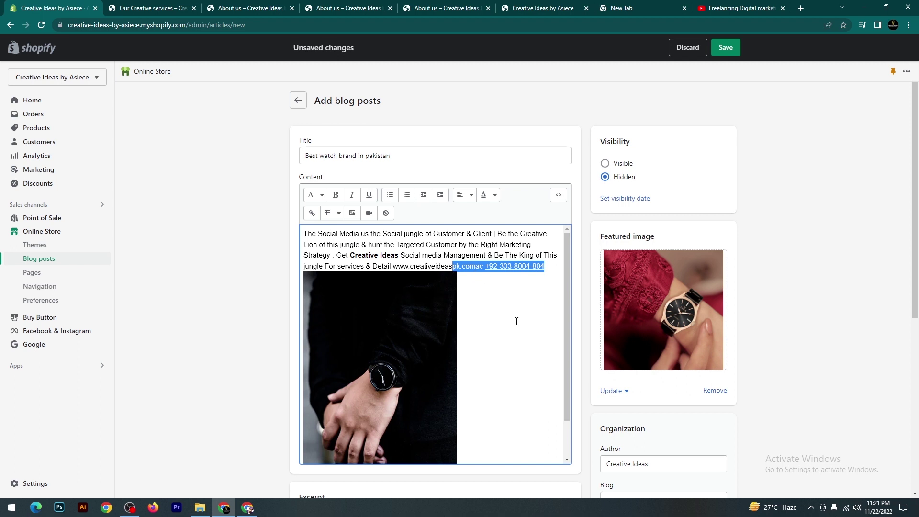
click(232, 334)
scroll(550, 290, down, 1)
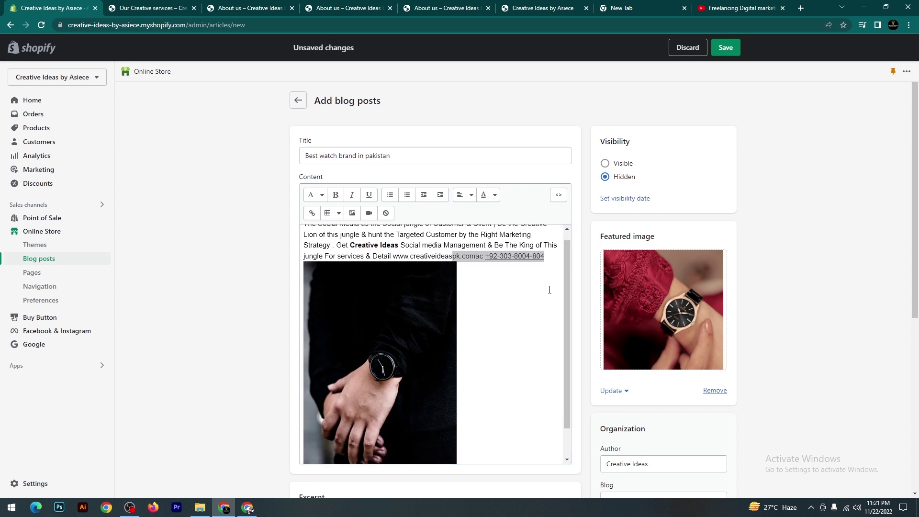
scroll(550, 290, down, 1)
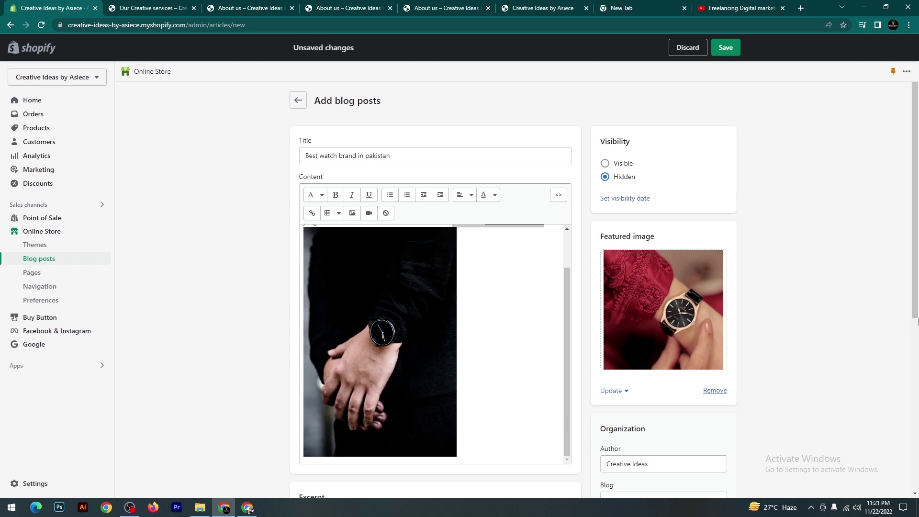
scroll(917, 333, down, 3)
scroll(917, 335, down, 2)
drag(917, 355, 917, 390)
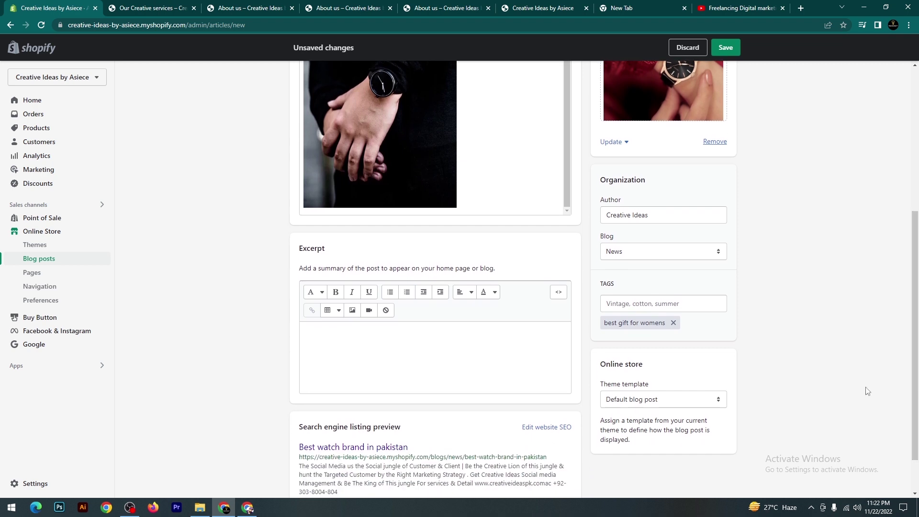
- Add the tags 'best gift store' and 'best watch store in pakistan' to the post
click(644, 306)
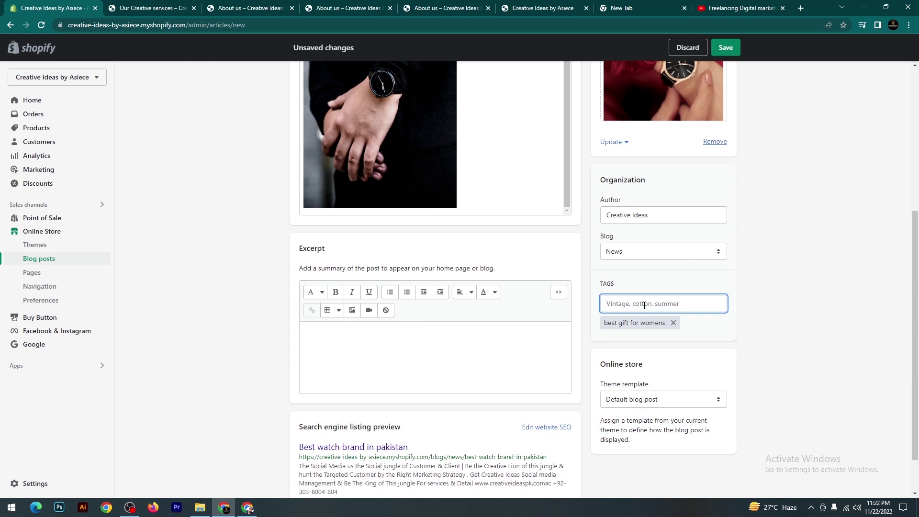
text(best gift store)
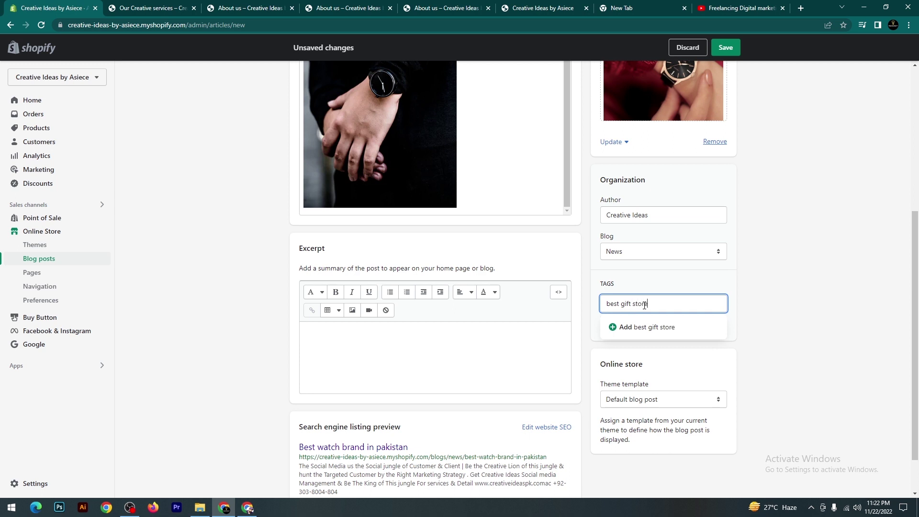
key(Return)
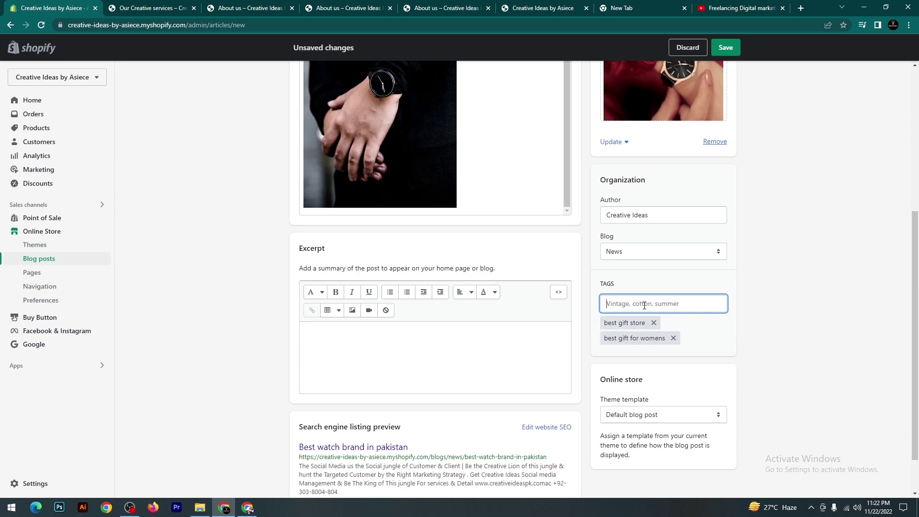
text(best watc)
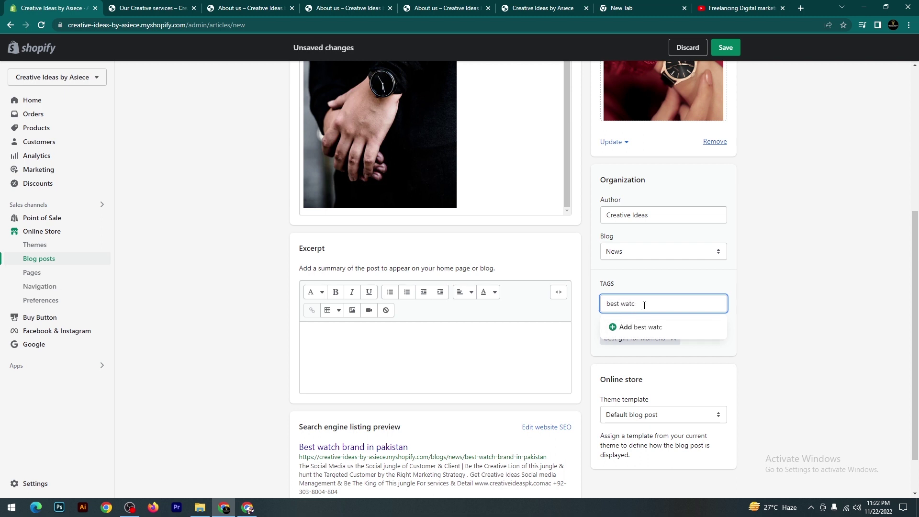
text(h store in pakistan)
key(Return)
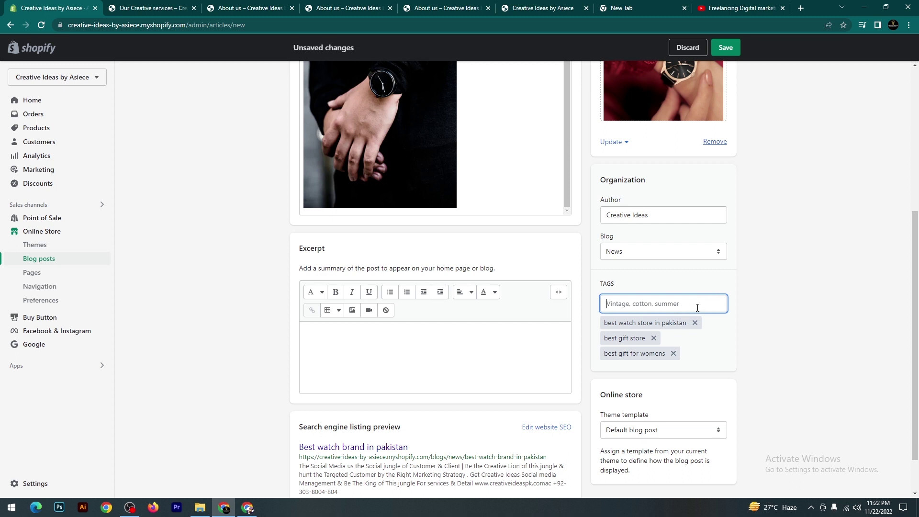
scroll(559, 372, down, 2)
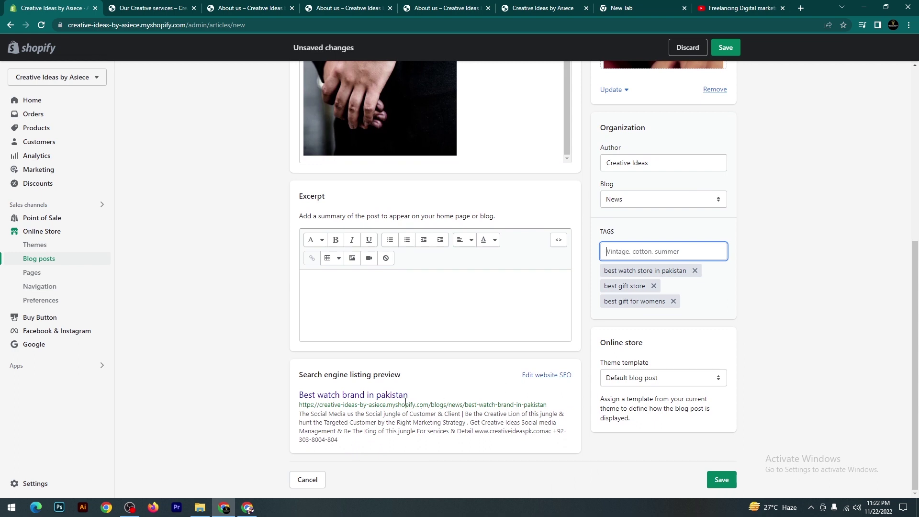
drag(410, 395, 281, 403)
click(244, 405)
scroll(454, 368, up, 10)
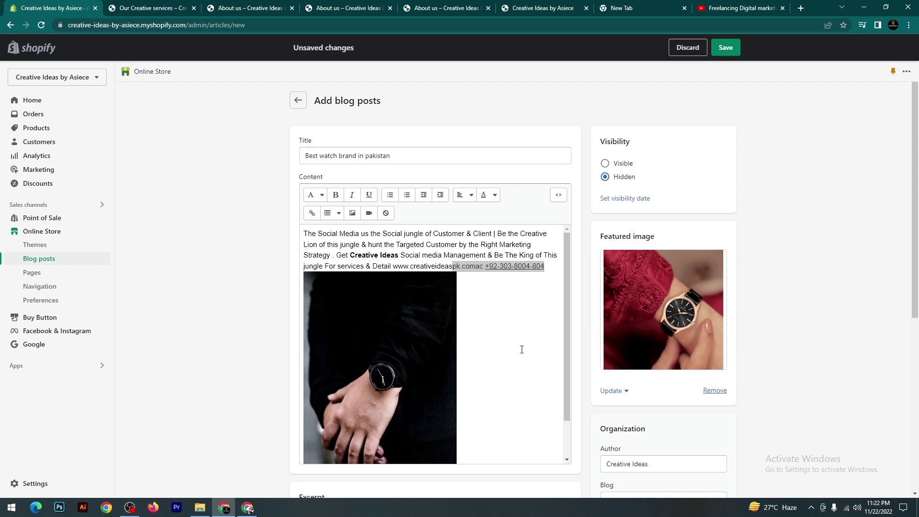
scroll(515, 348, down, 2)
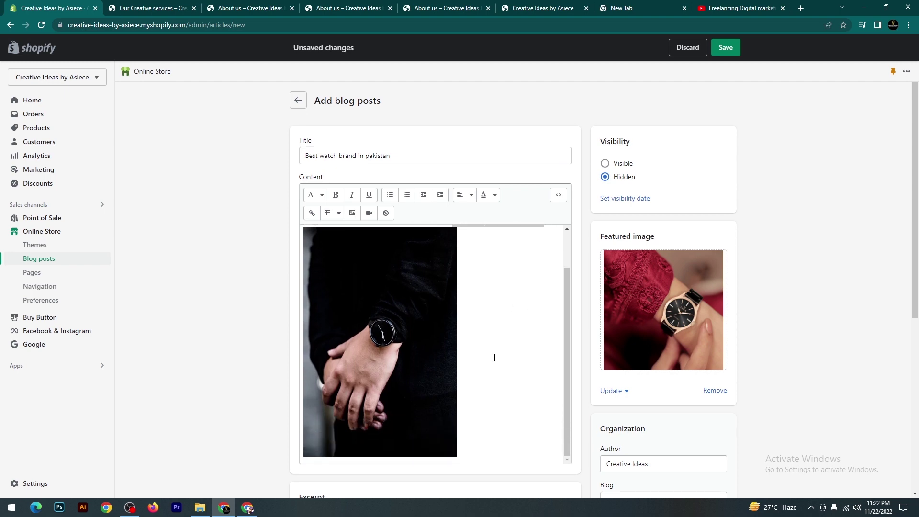
scroll(502, 355, down, 6)
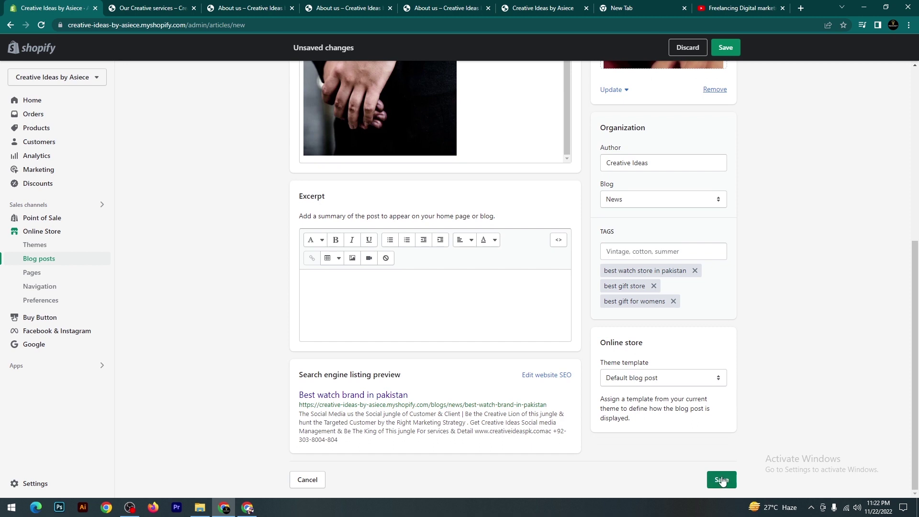
- Save the hidden blog post 'Best watch brand in pakistan'
click(721, 480)
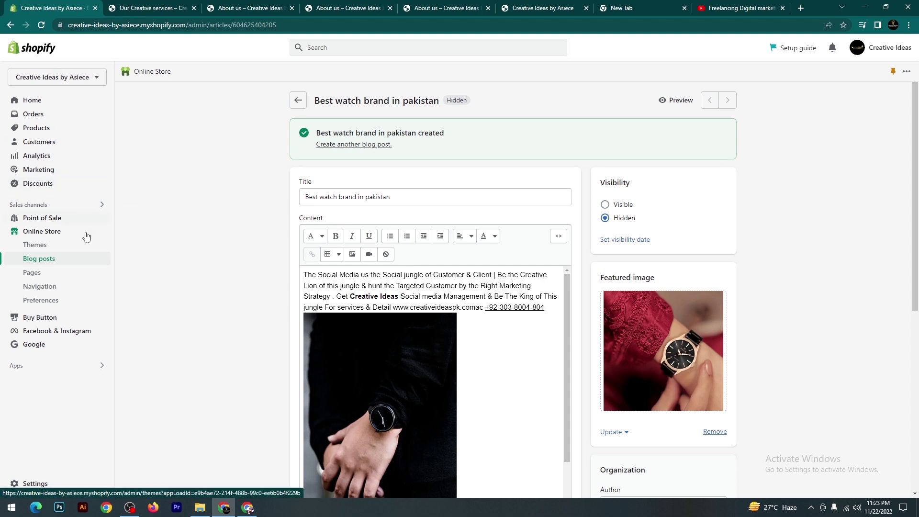
- Open the live online storefront in a new tab and scroll through it
click(102, 232)
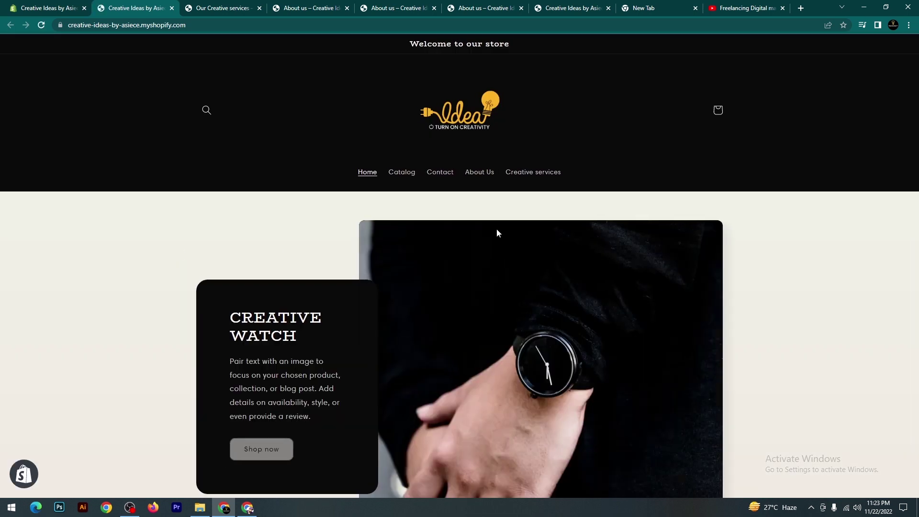
scroll(497, 233, down, 6)
scroll(496, 233, up, 5)
scroll(497, 234, up, 2)
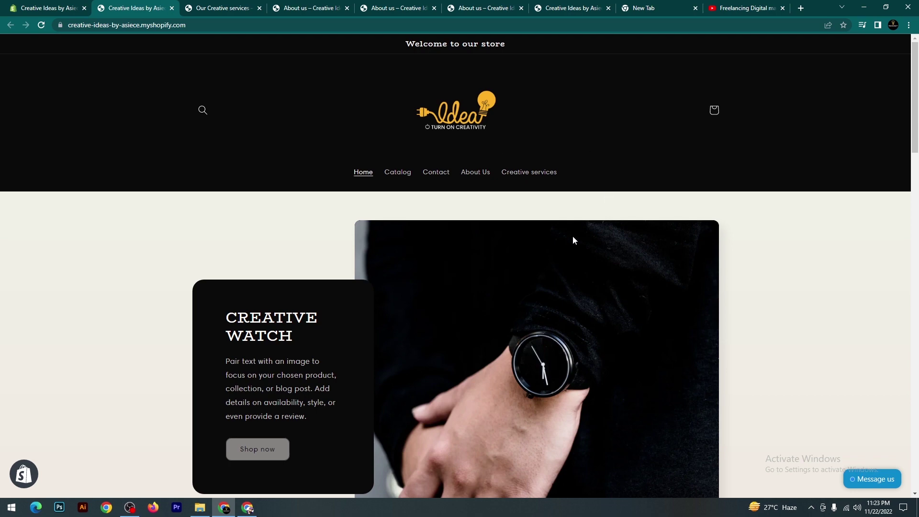
- Switch between browser windows and return to the saved blog post in the admin
mouse_move(226, 511)
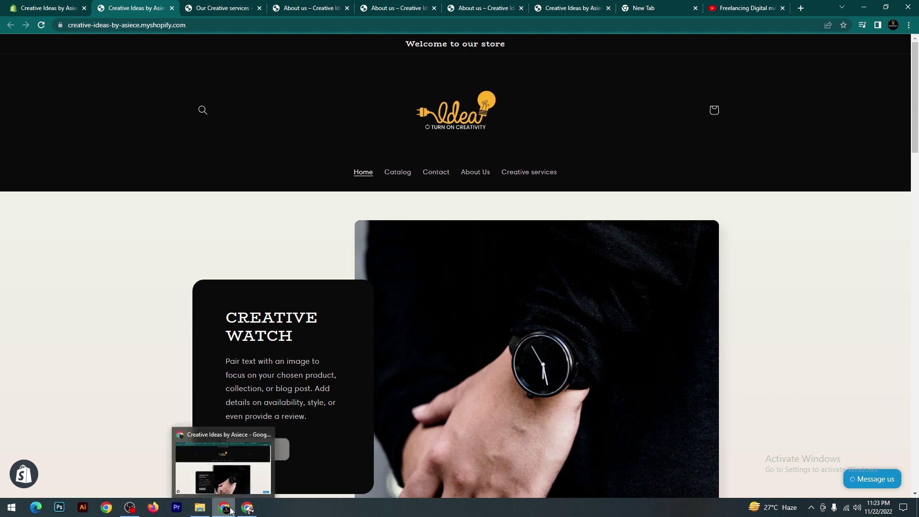
click(229, 512)
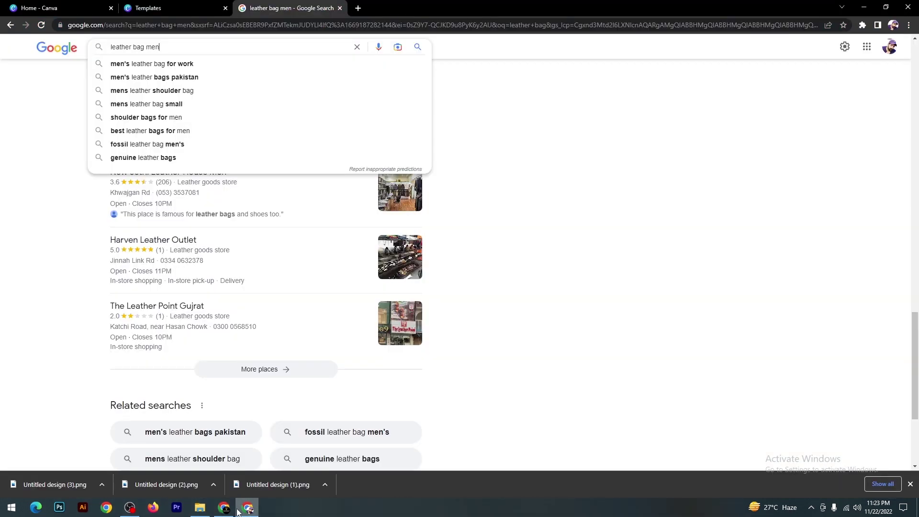
click(249, 512)
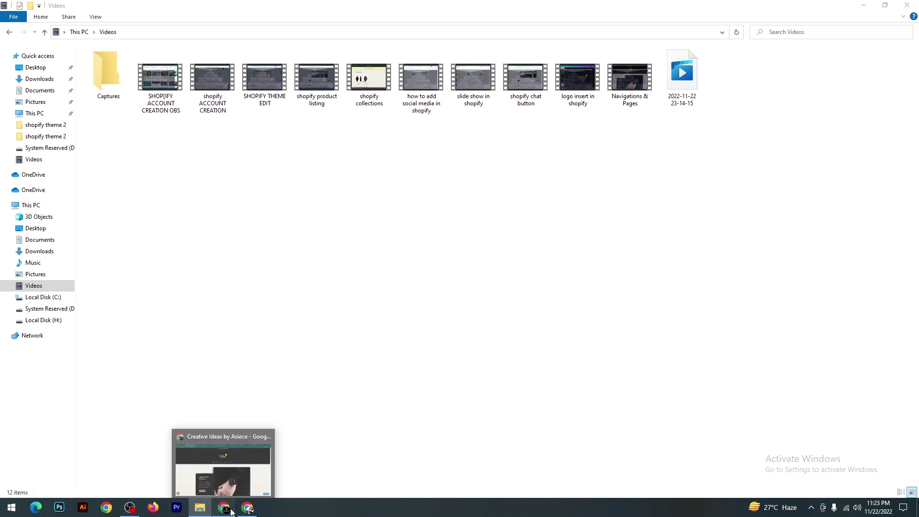
click(231, 511)
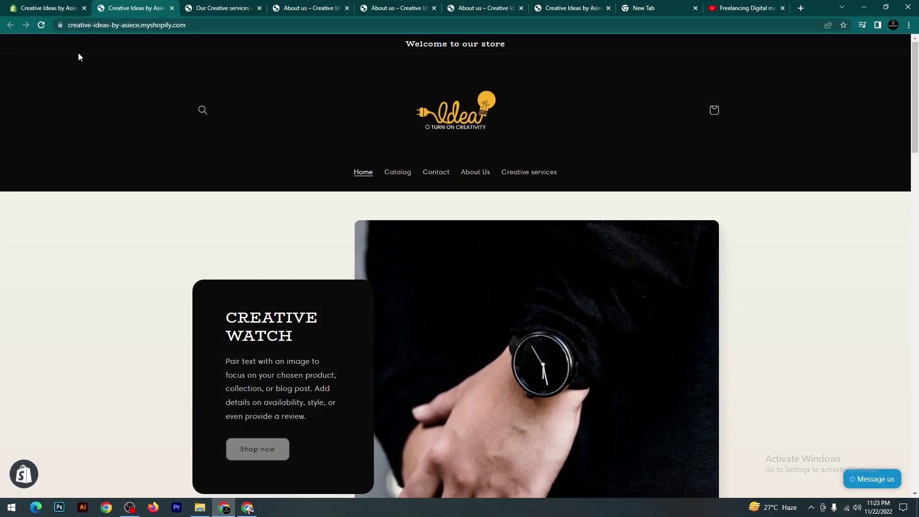
click(48, 7)
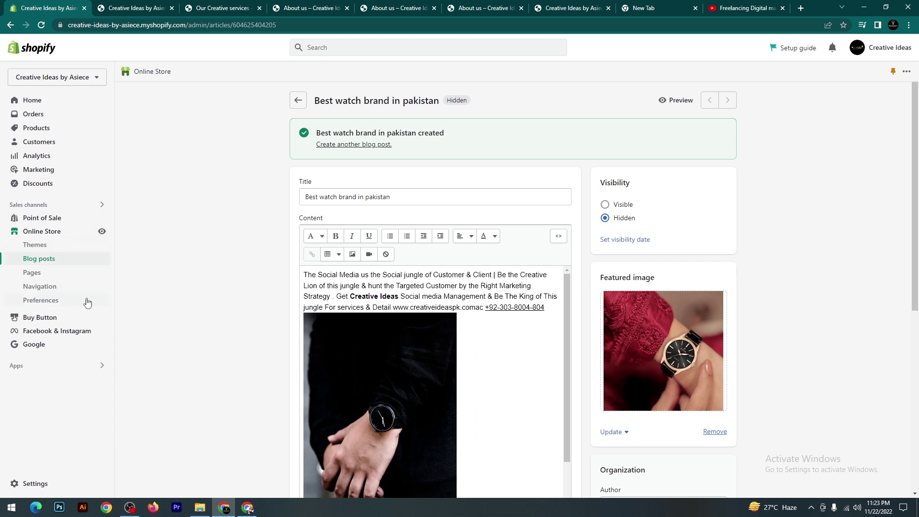
- Create and save a new store page titled 'Our blogs', then go to Navigation
click(58, 290)
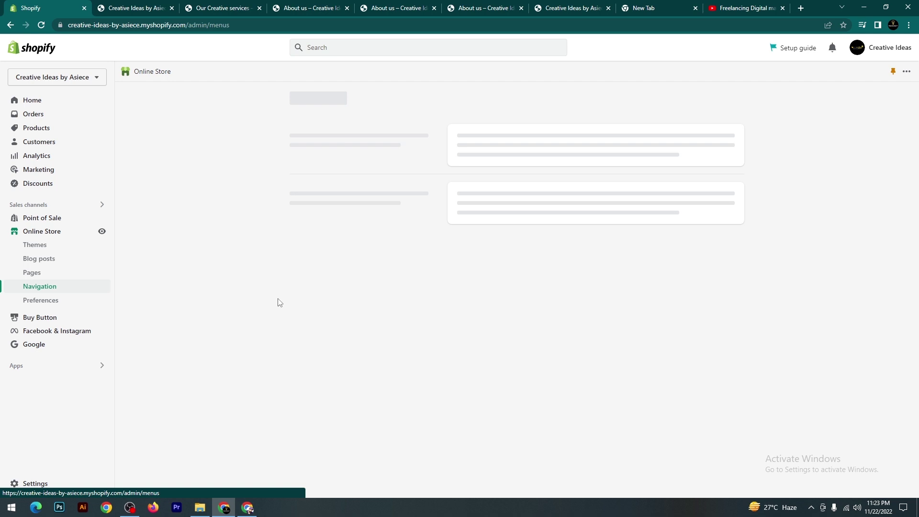
click(35, 273)
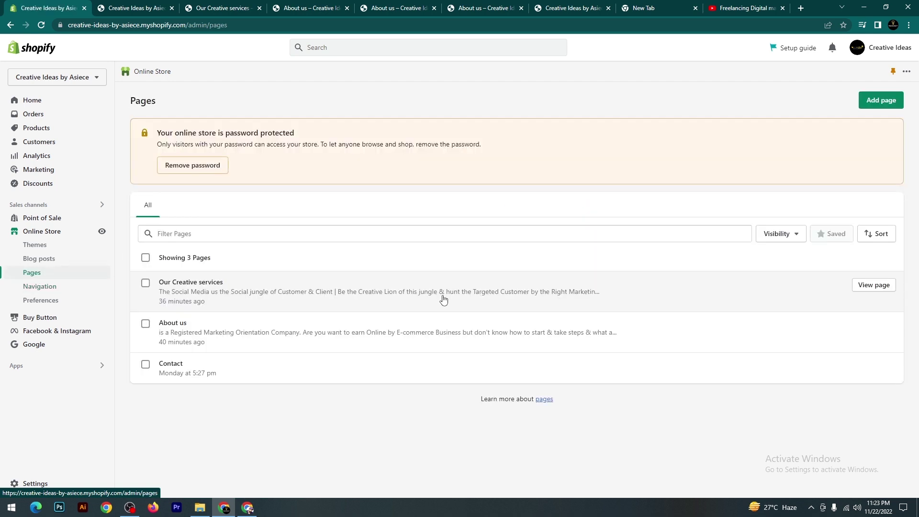
click(876, 99)
click(376, 150)
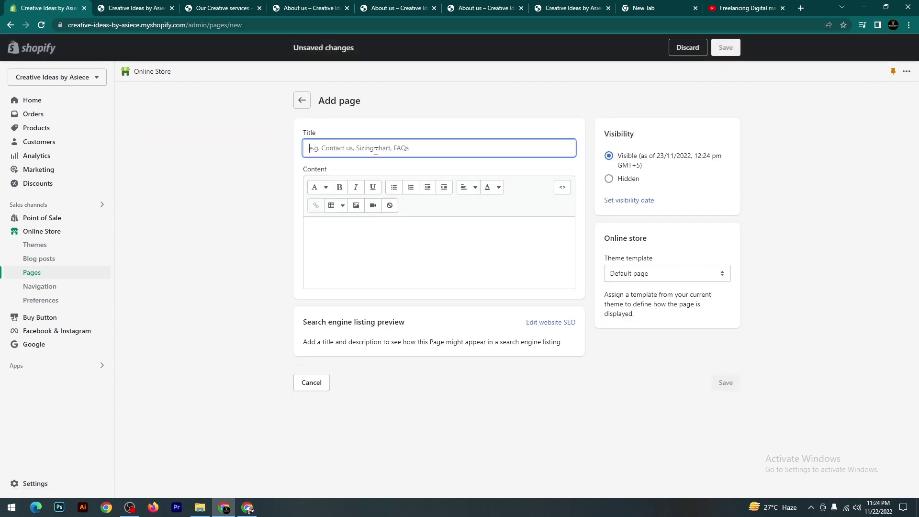
text(Our blogs)
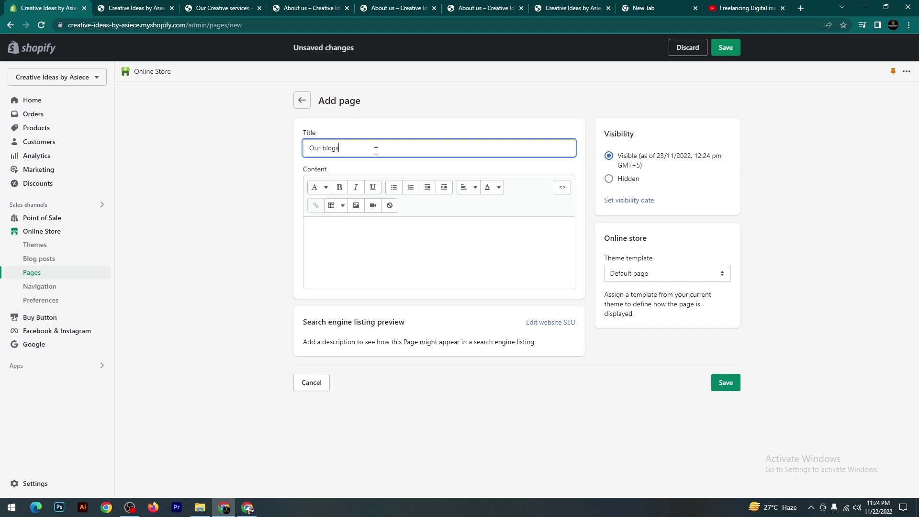
click(725, 384)
click(31, 287)
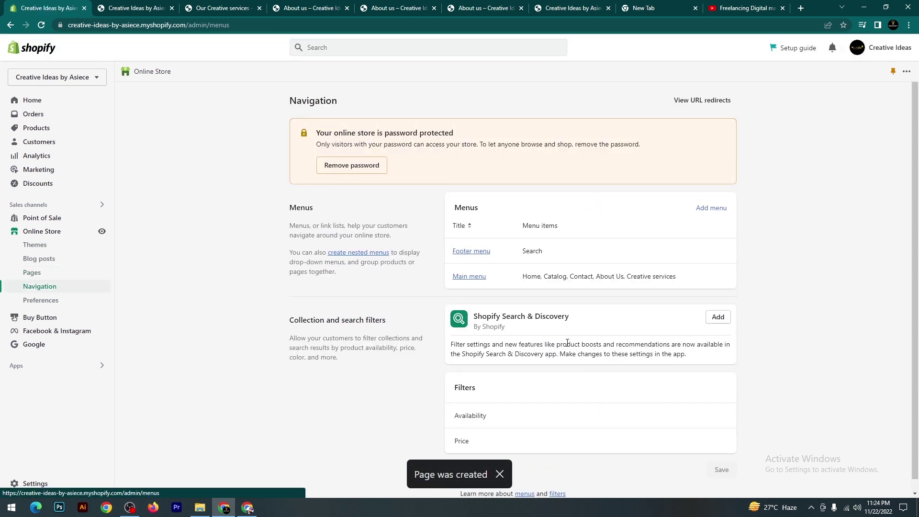
- Add an 'Our Blogs' Main menu item linked to the News blog, save, and view the store
click(474, 266)
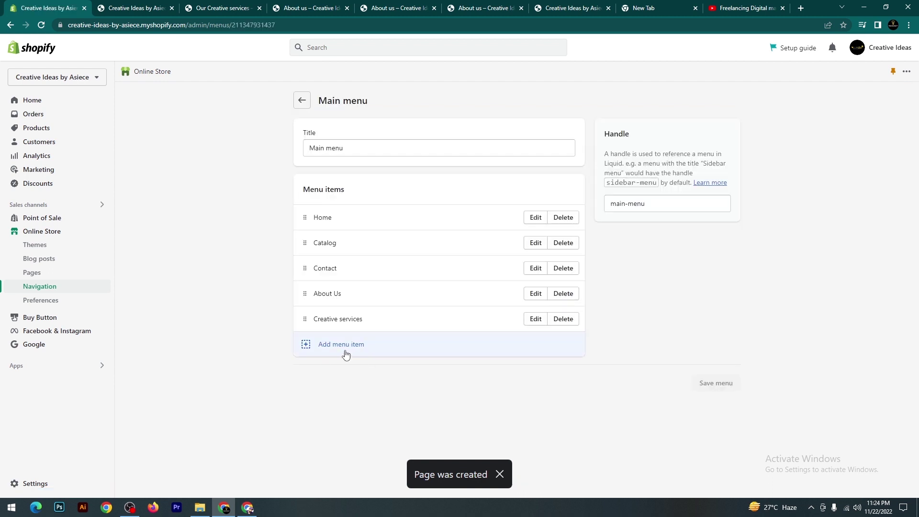
click(346, 354)
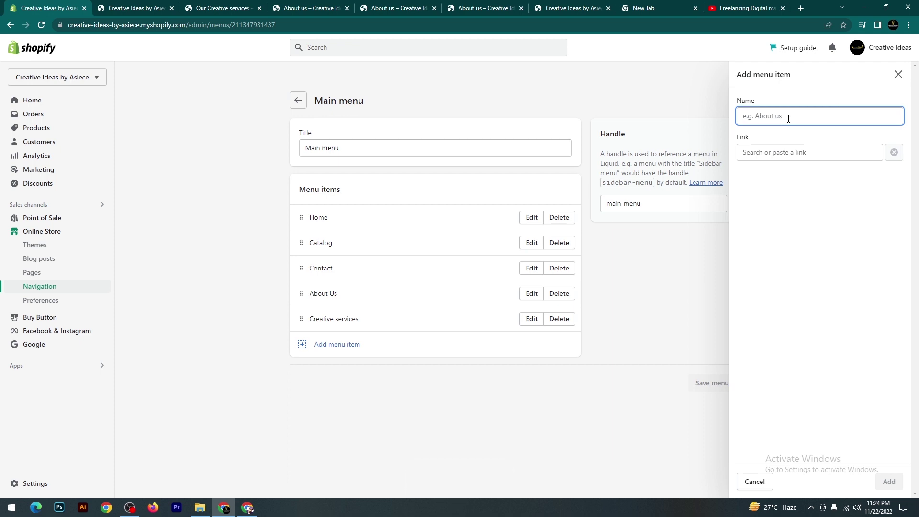
text(Our Blogs)
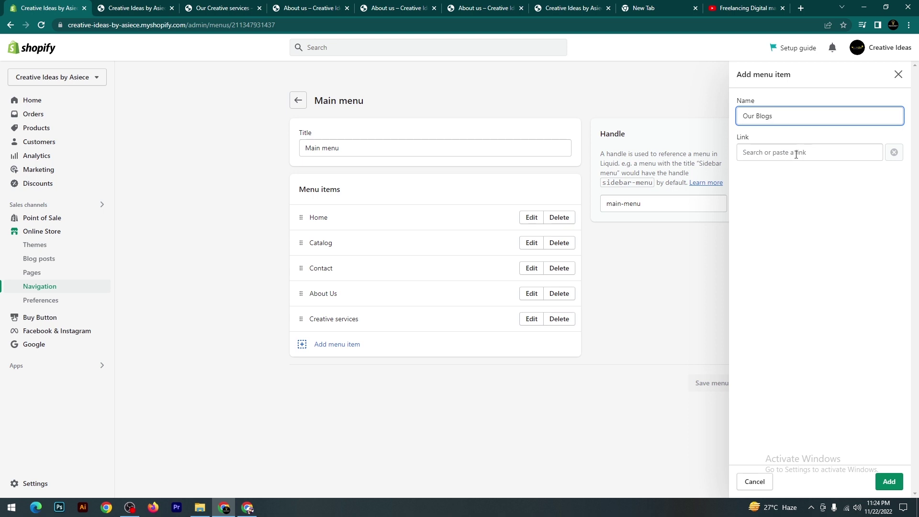
click(796, 154)
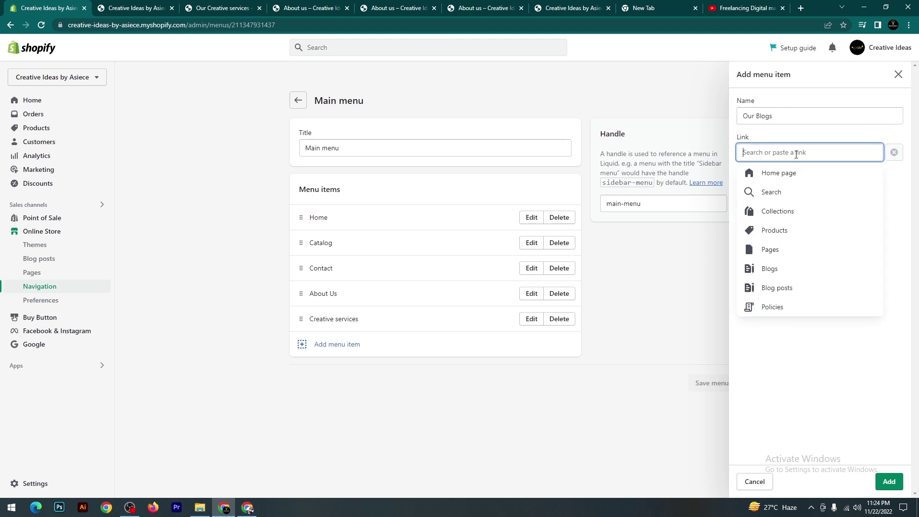
click(801, 289)
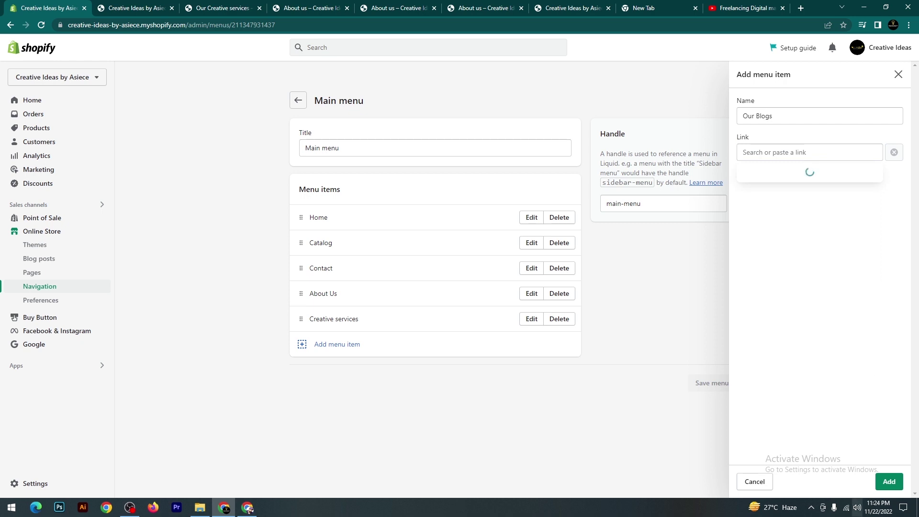
click(894, 482)
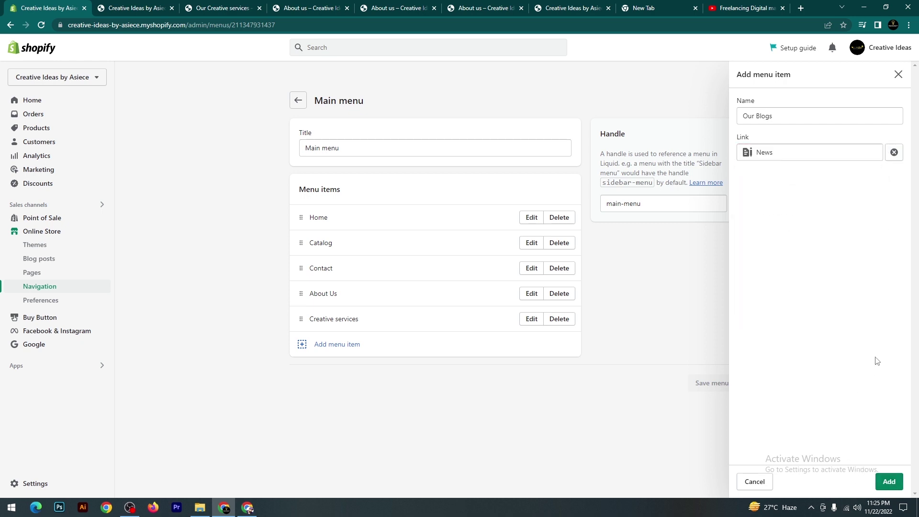
click(889, 483)
click(704, 409)
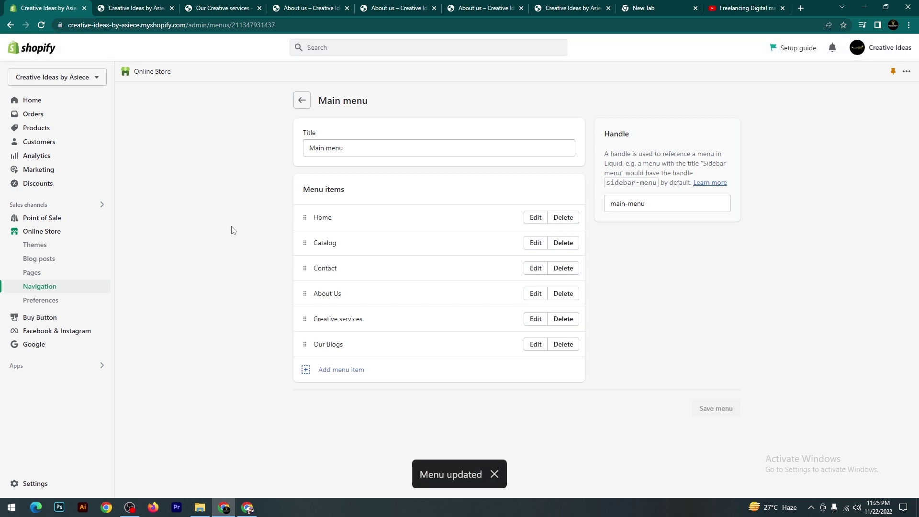
click(101, 232)
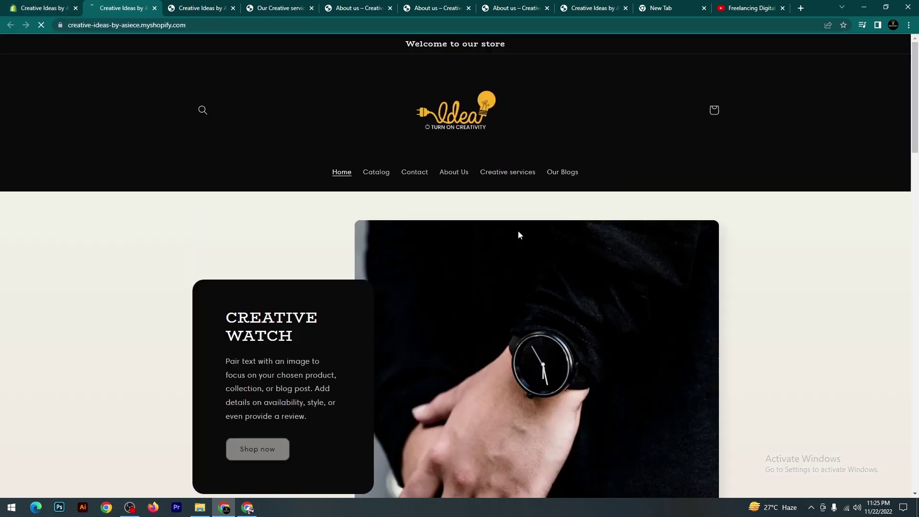
- Follow the storefront's Our Blogs link, then open the admin's Blog posts list
click(563, 177)
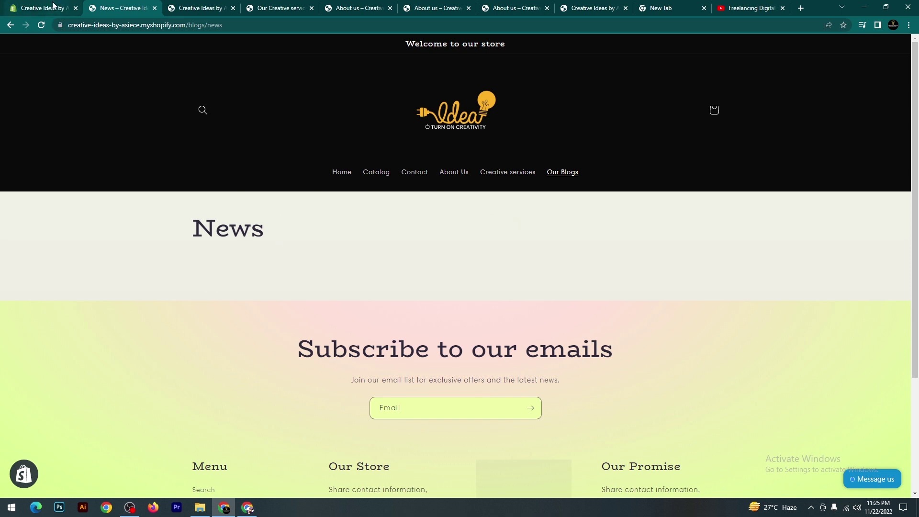
click(54, 8)
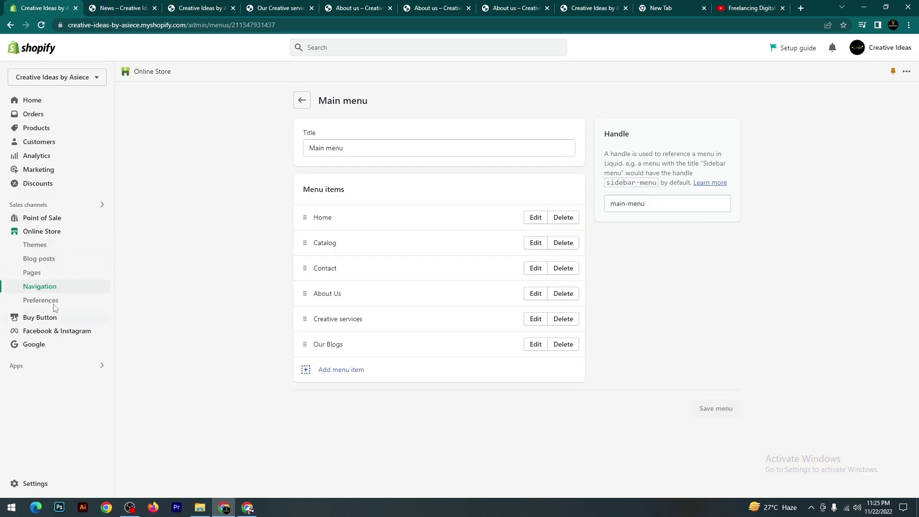
click(55, 261)
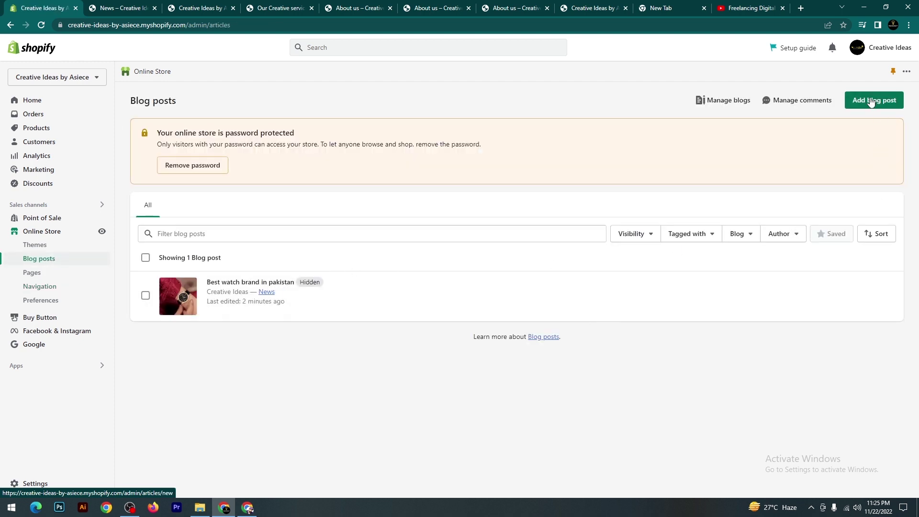
- Preview the 'Best watch brand in pakistan' post on the storefront
click(146, 296)
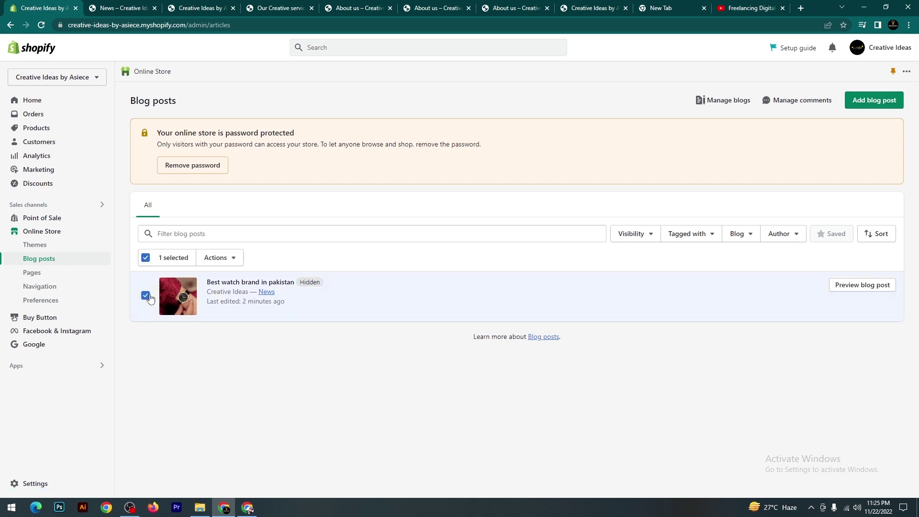
click(860, 292)
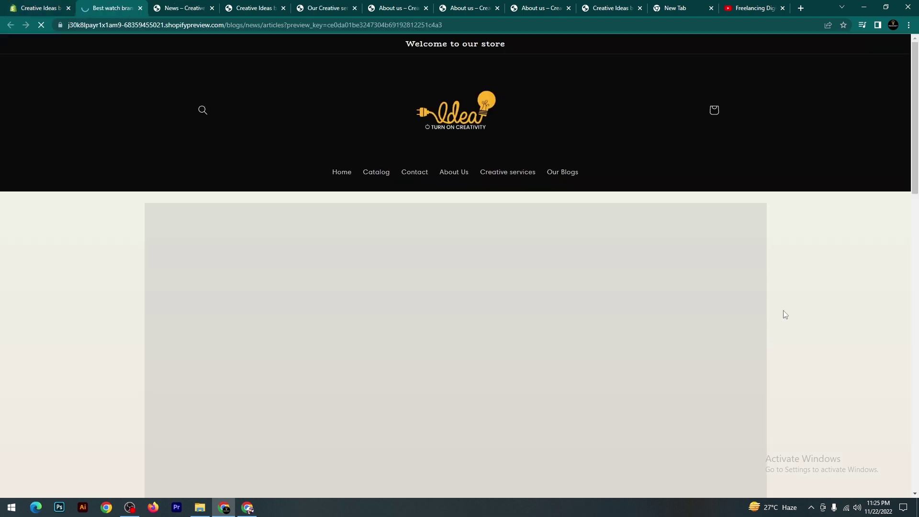
scroll(783, 306, down, 3)
scroll(783, 301, down, 5)
scroll(780, 300, up, 3)
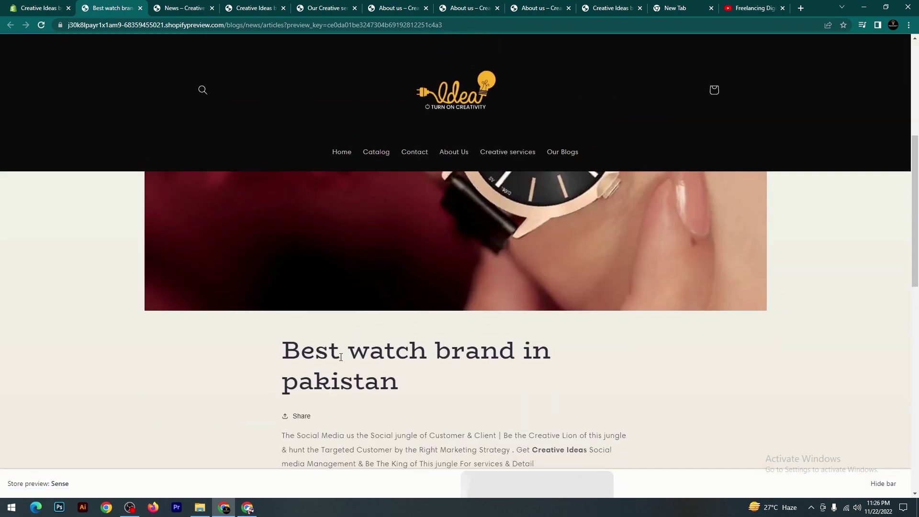
drag(409, 386, 300, 355)
scroll(300, 354, up, 1)
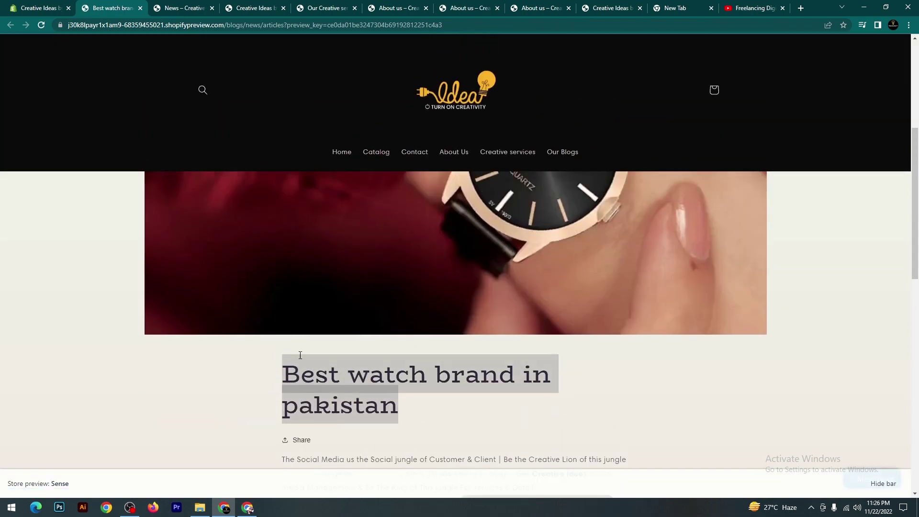
scroll(300, 355, up, 5)
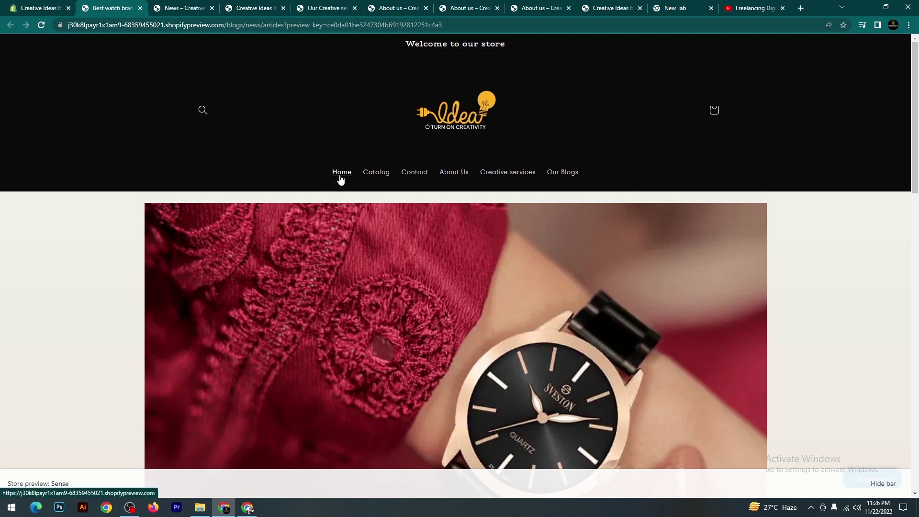
- Browse the Contact, Creative services, About Us, Home and Catalog pages, then return to admin
click(420, 176)
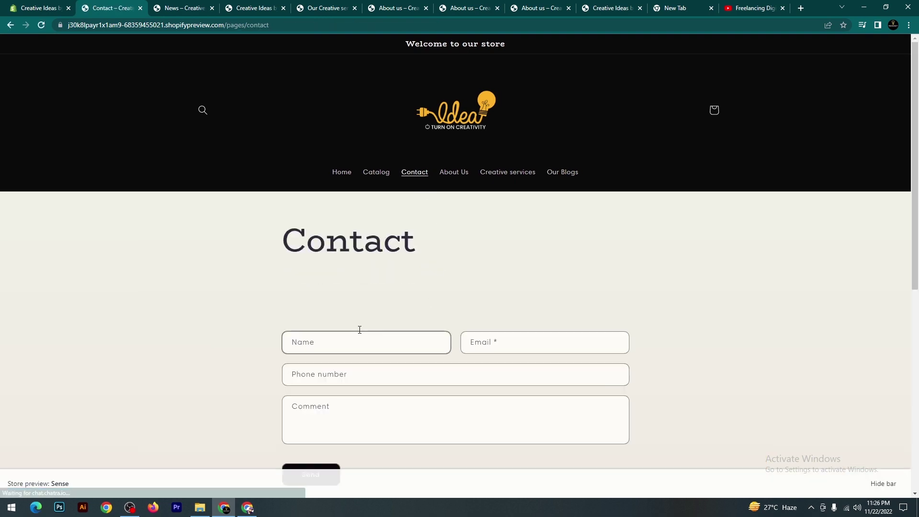
click(494, 177)
click(456, 177)
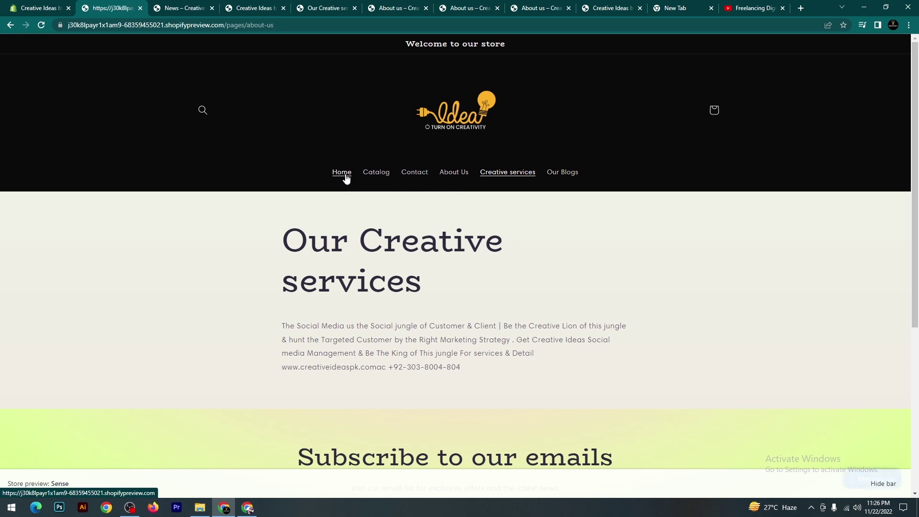
click(345, 177)
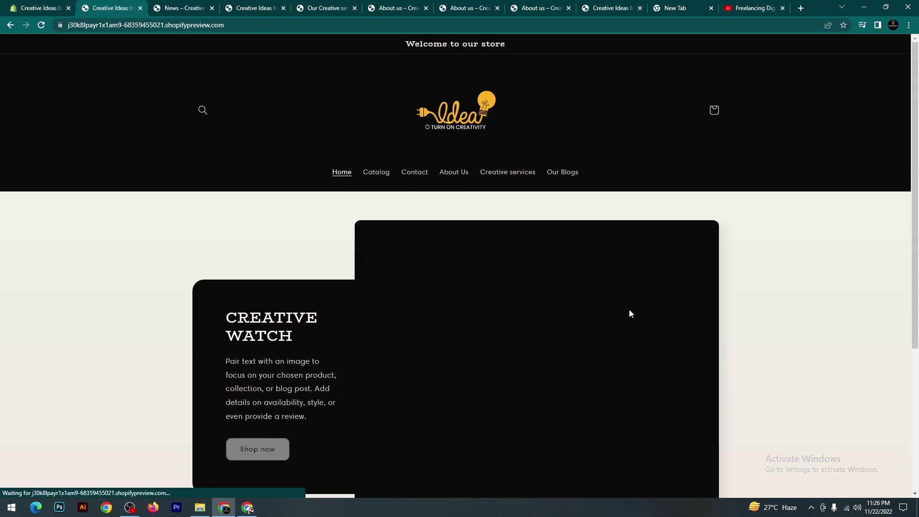
scroll(697, 299, down, 2)
click(389, 81)
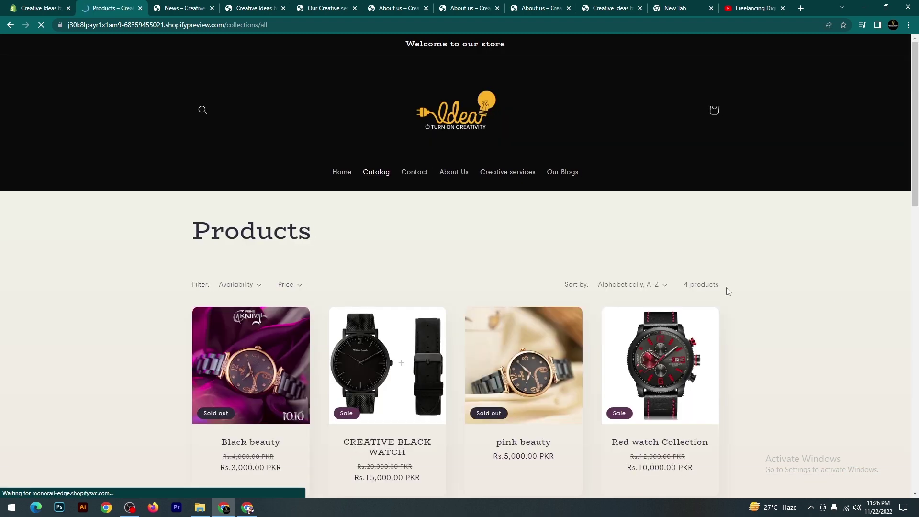
scroll(726, 288, down, 5)
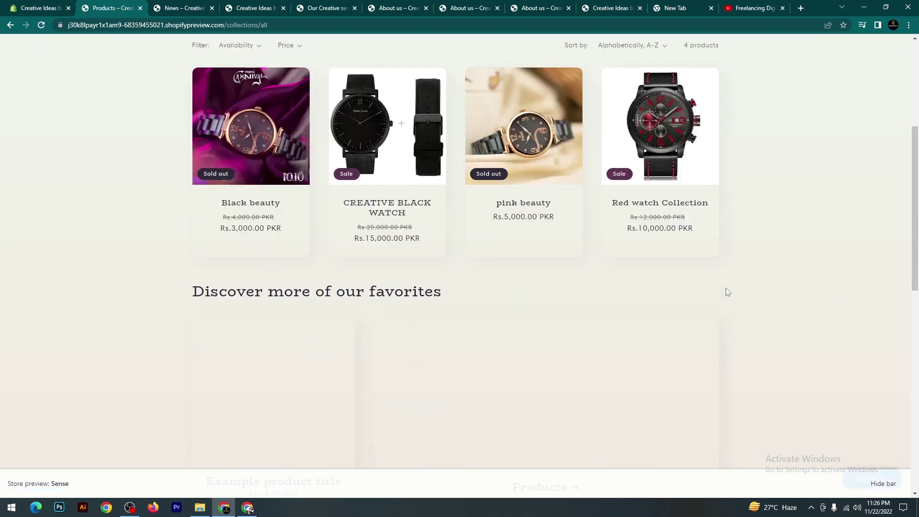
scroll(726, 289, up, 2)
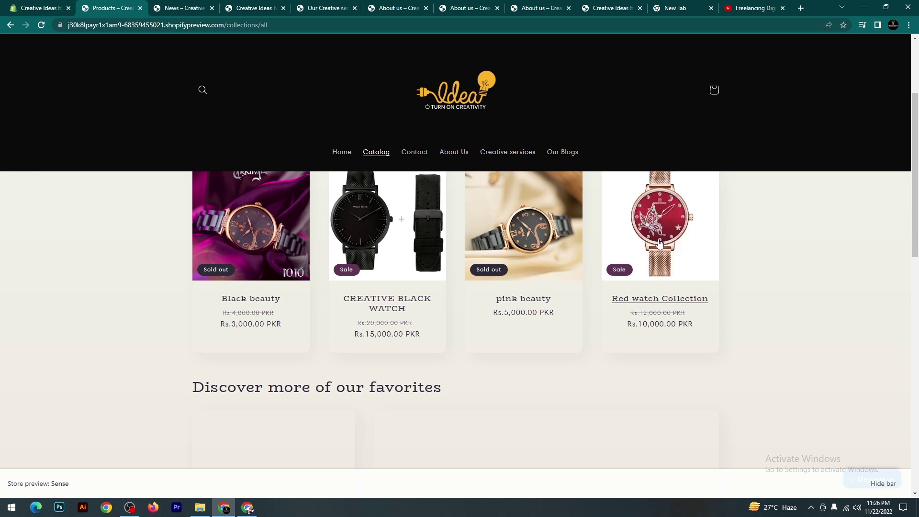
click(30, 5)
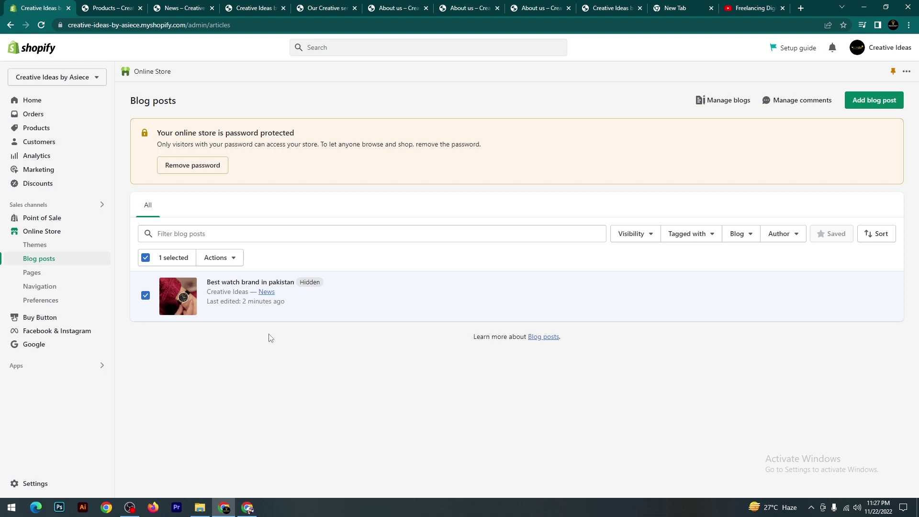
- Inspect the News blog under Manage blogs, then go to Manage comments
click(709, 100)
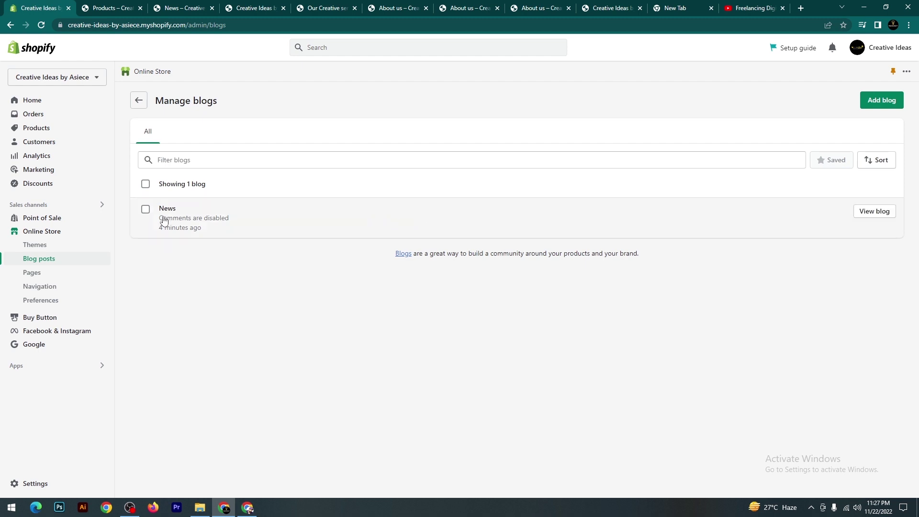
click(146, 210)
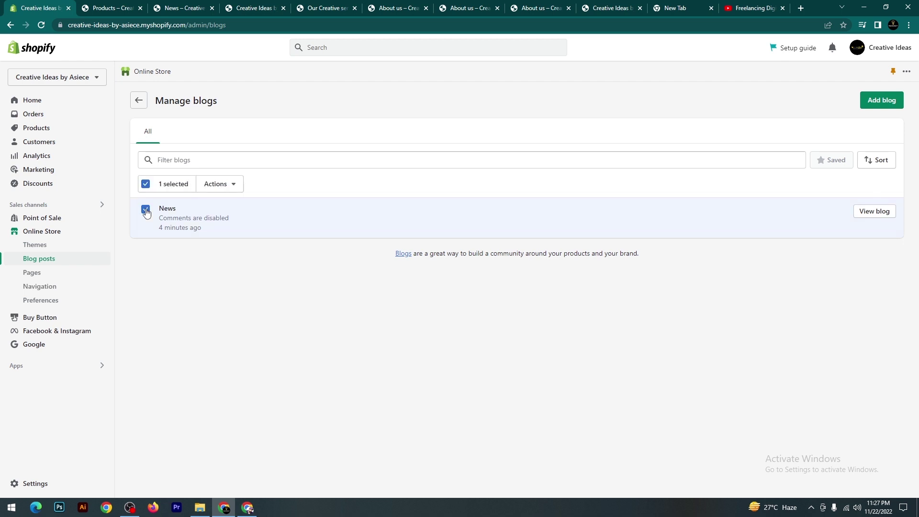
click(146, 210)
click(146, 211)
click(300, 230)
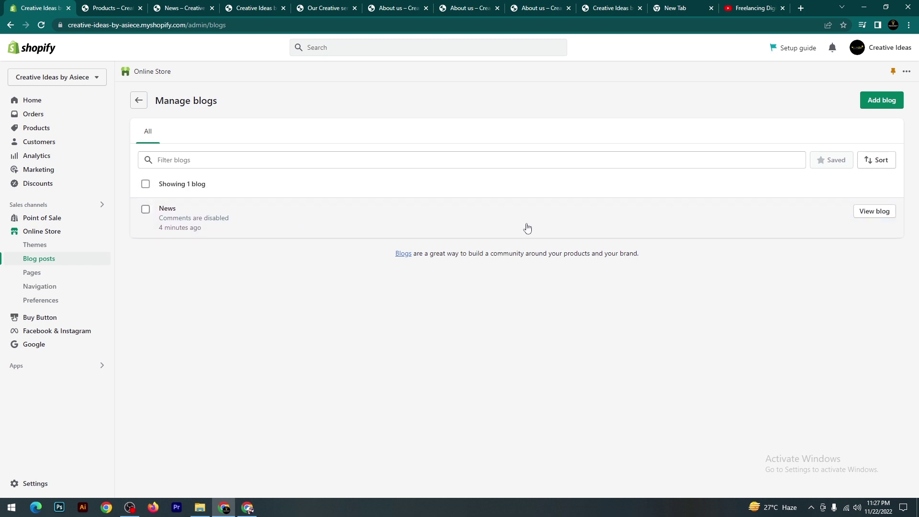
click(10, 24)
click(792, 99)
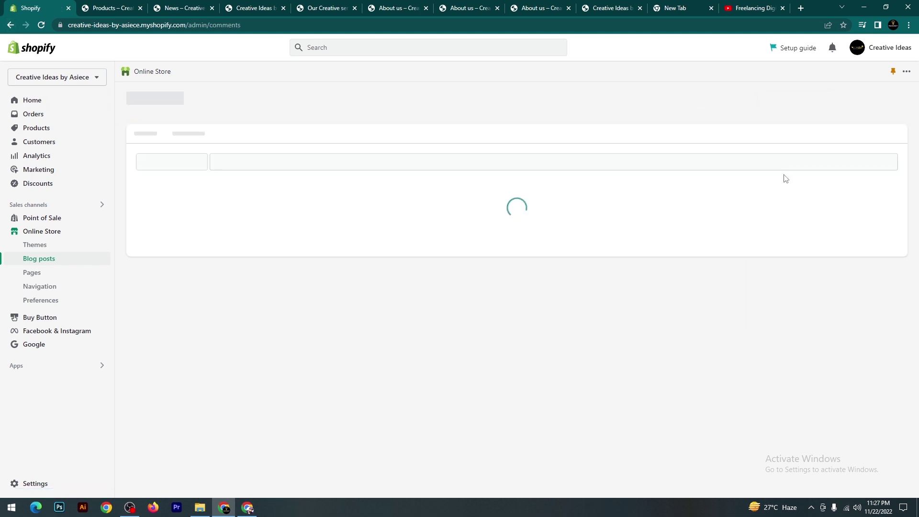